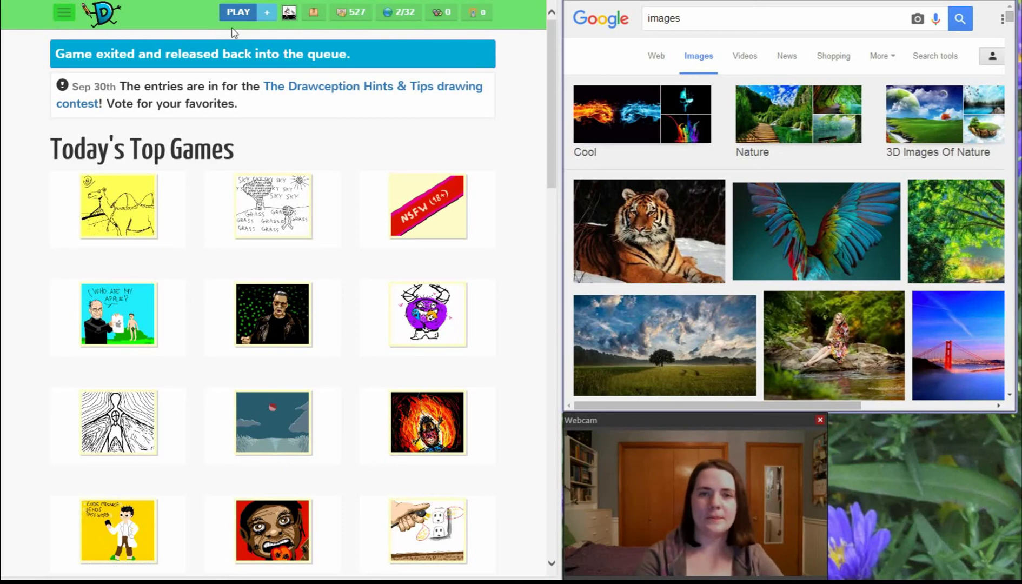
Start a new public Drawception game with the prompt 'Eliza Thornberry is tired of Nigel games'.
click(238, 12)
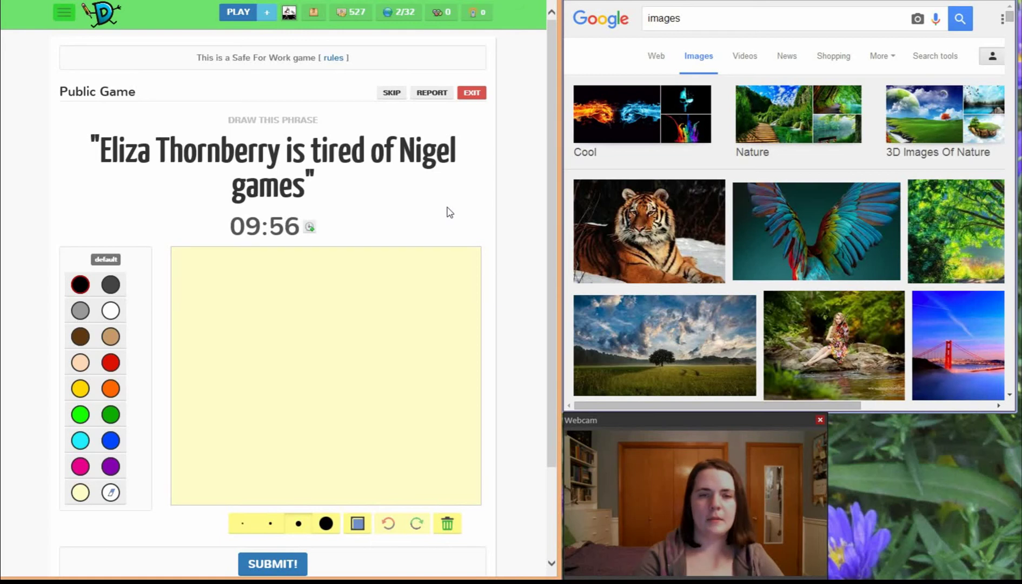
Search Google Images for 'eliza thornberry' and scroll through the cartoon results.
drag(686, 18, 639, 30)
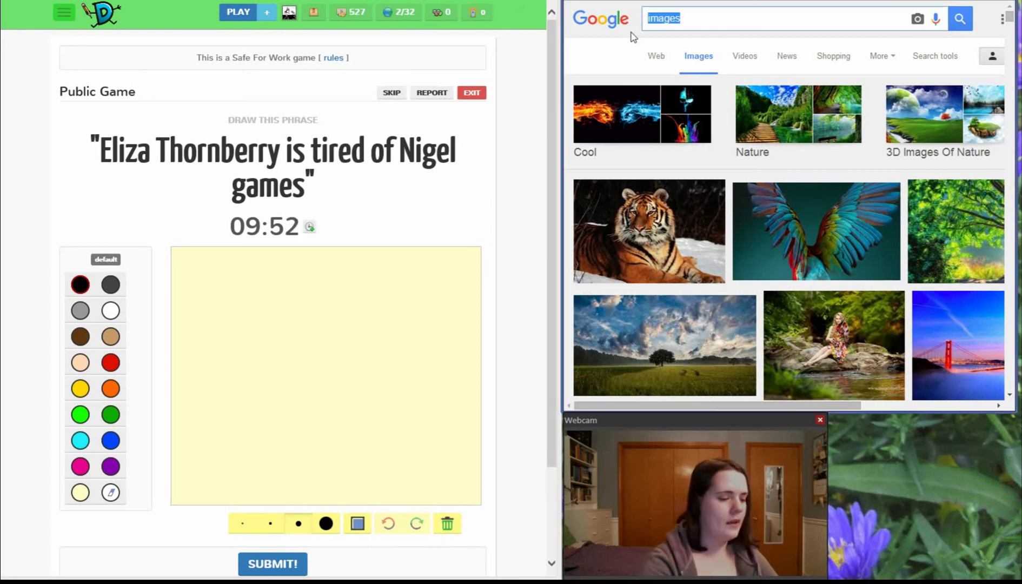
text(eliz)
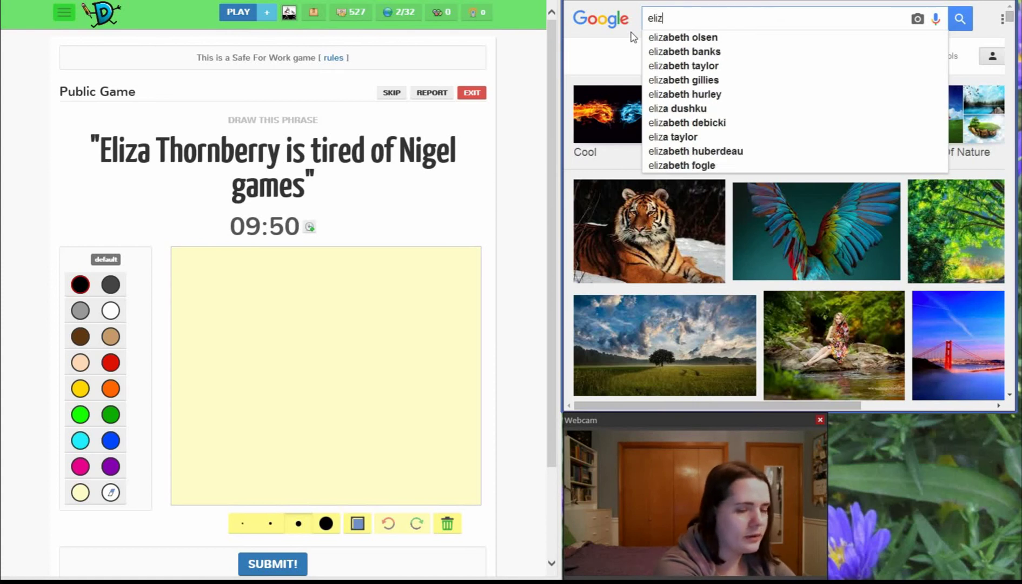
text(a thornberry)
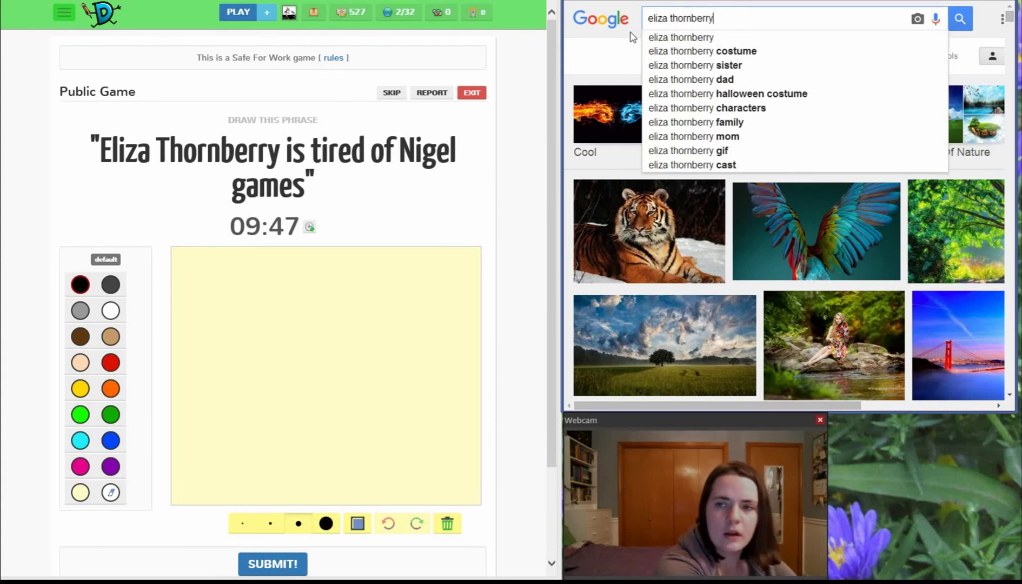
key(Return)
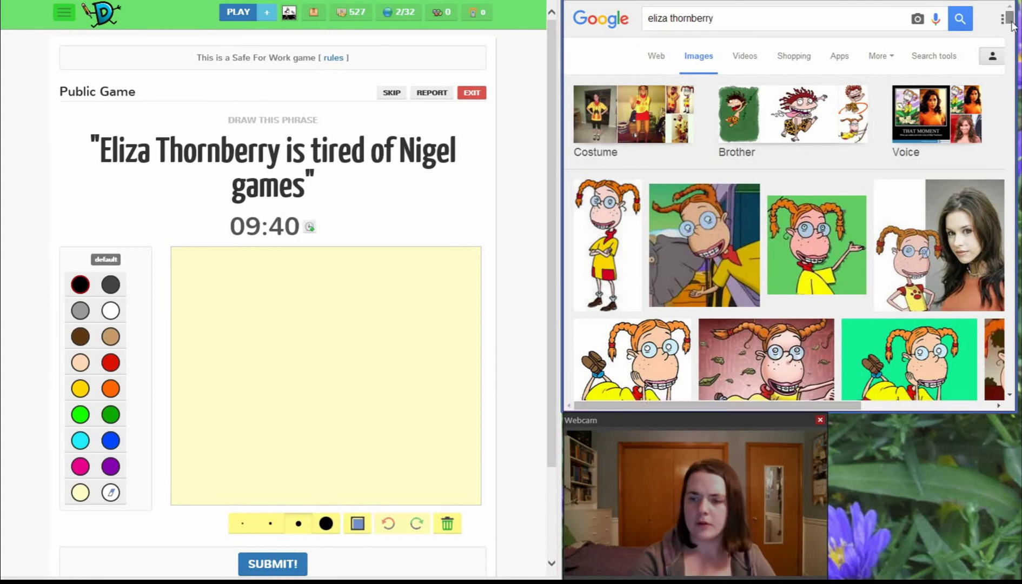
drag(1010, 20, 1016, 29)
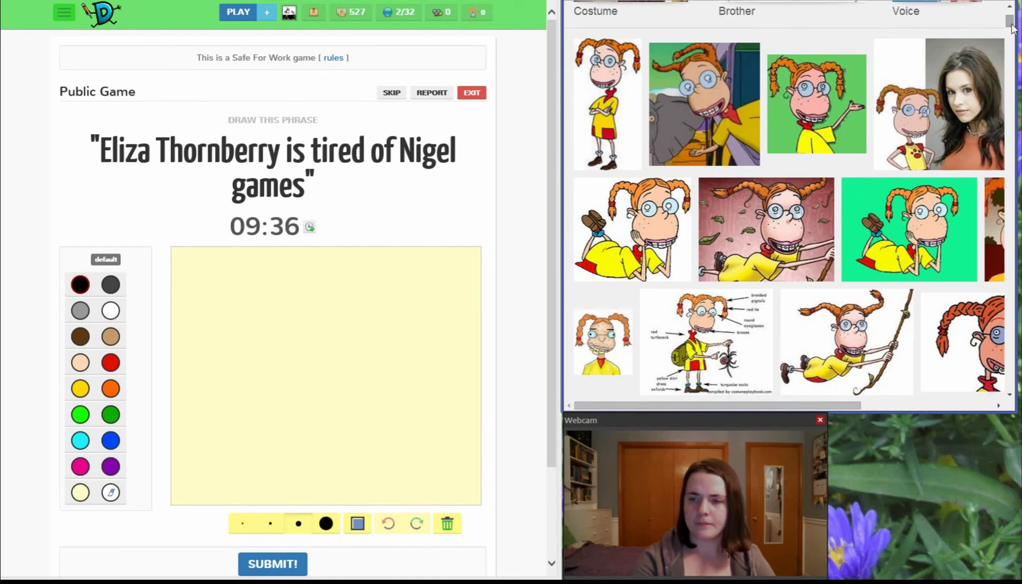
drag(1012, 28, 1018, 99)
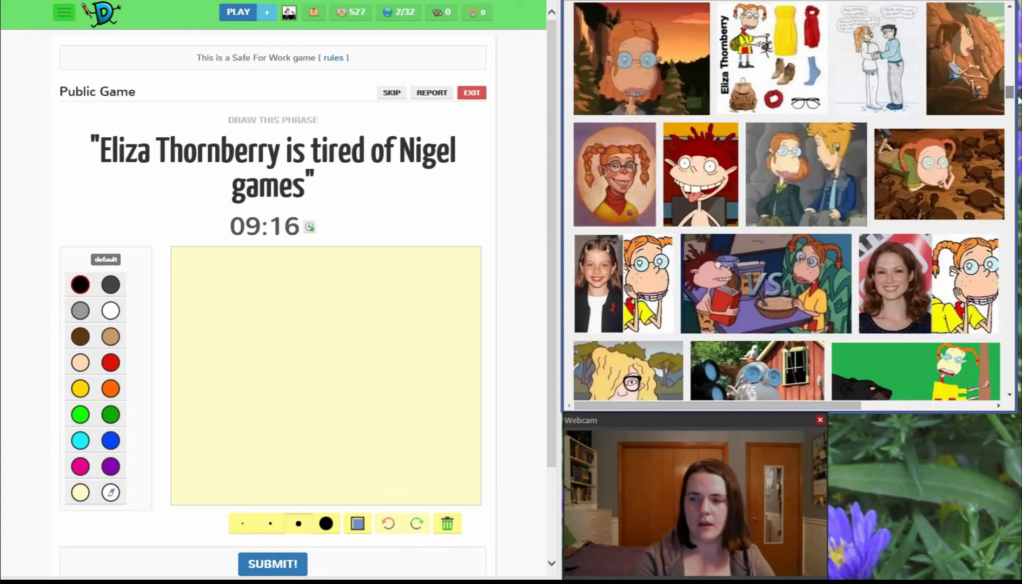
Preview the turtle-scene Eliza image, then scroll further down the results.
click(956, 147)
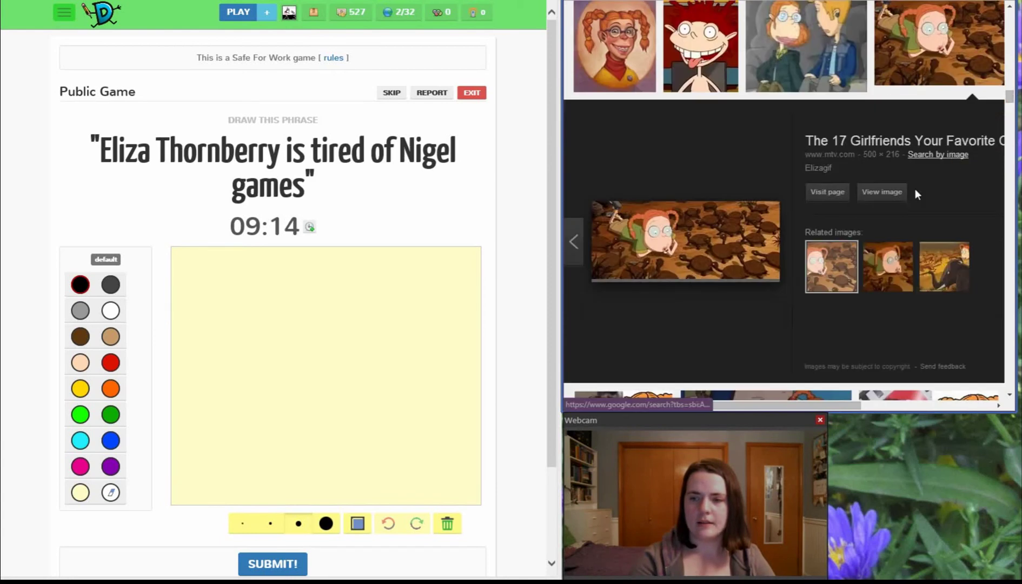
right_click(895, 193)
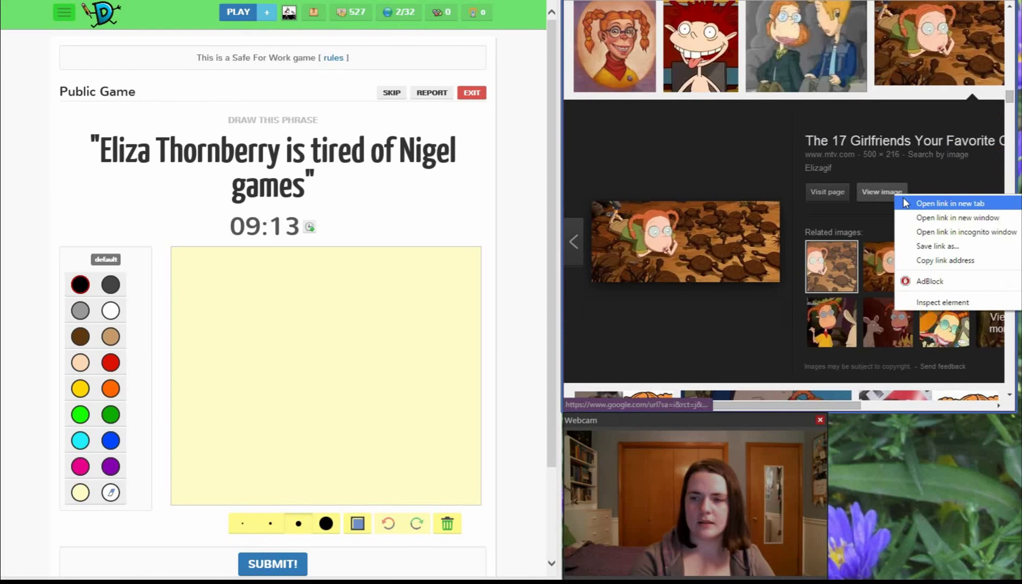
click(935, 164)
drag(1009, 96, 1014, 126)
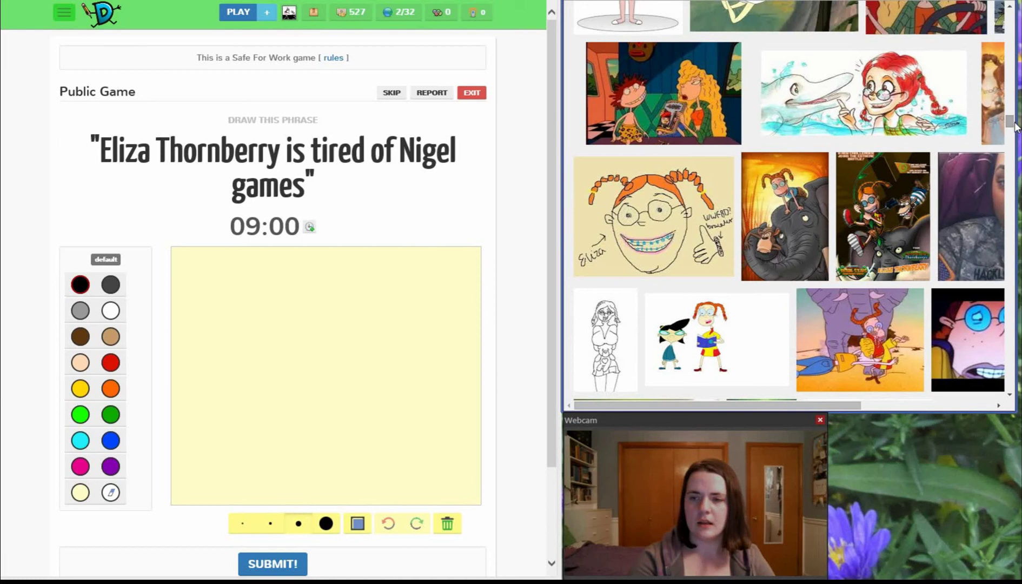
drag(1013, 121, 1020, 190)
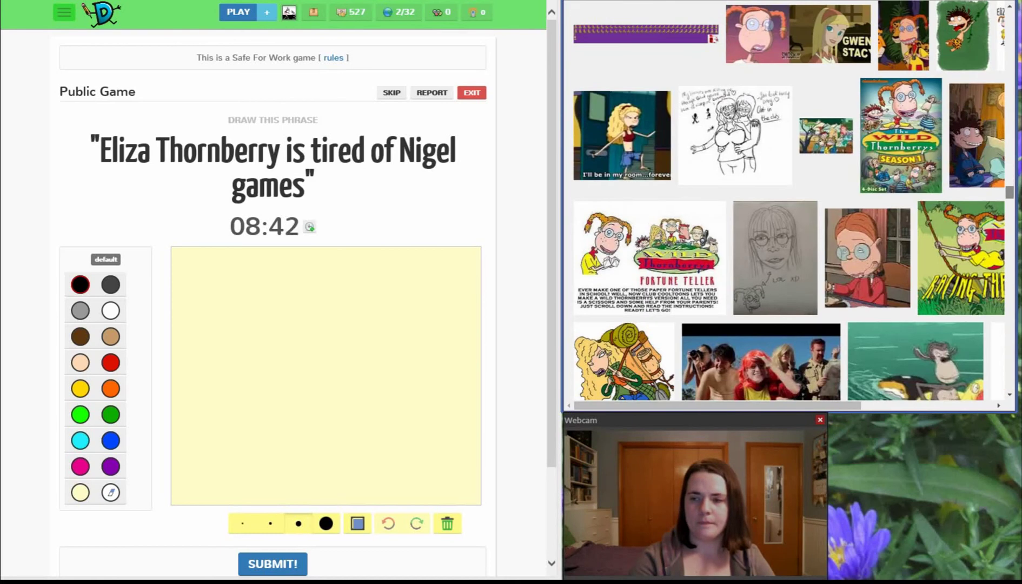
drag(1009, 191, 1010, 195)
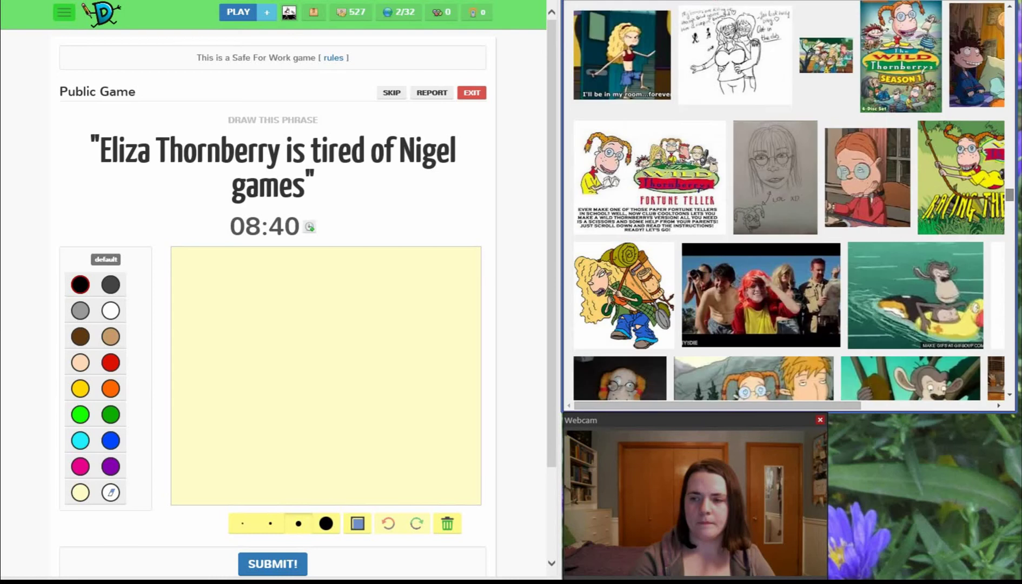
Open the tired-looking Eliza GIF in a new window, out of full screen and moved slightly lower.
click(889, 220)
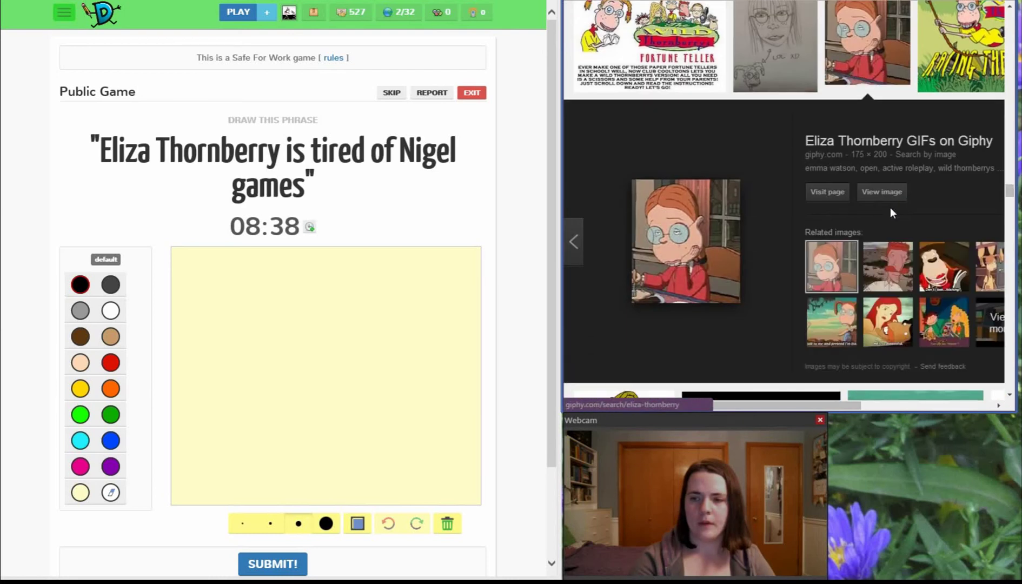
right_click(895, 193)
click(920, 199)
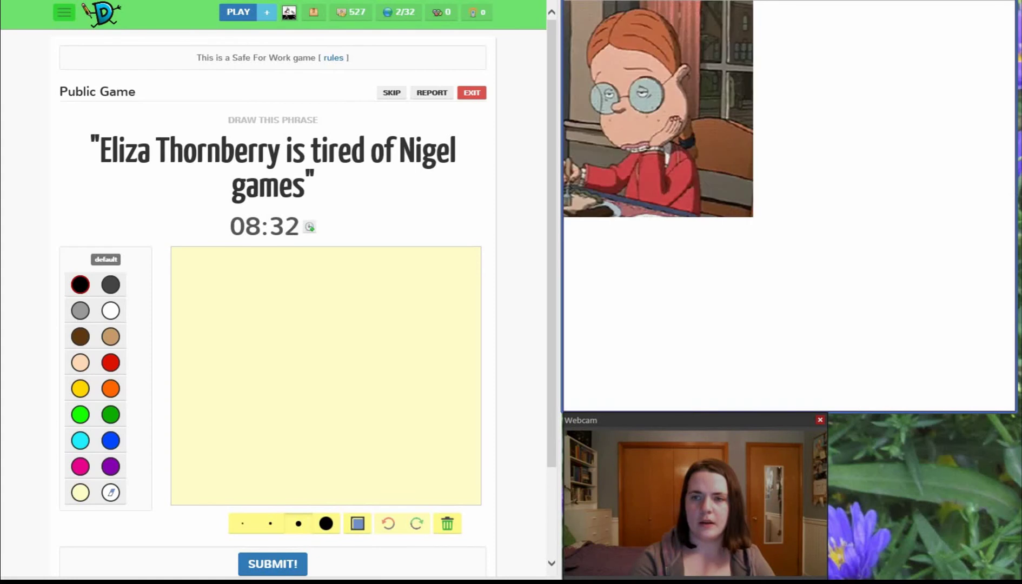
key(F11)
drag(730, 110, 736, 130)
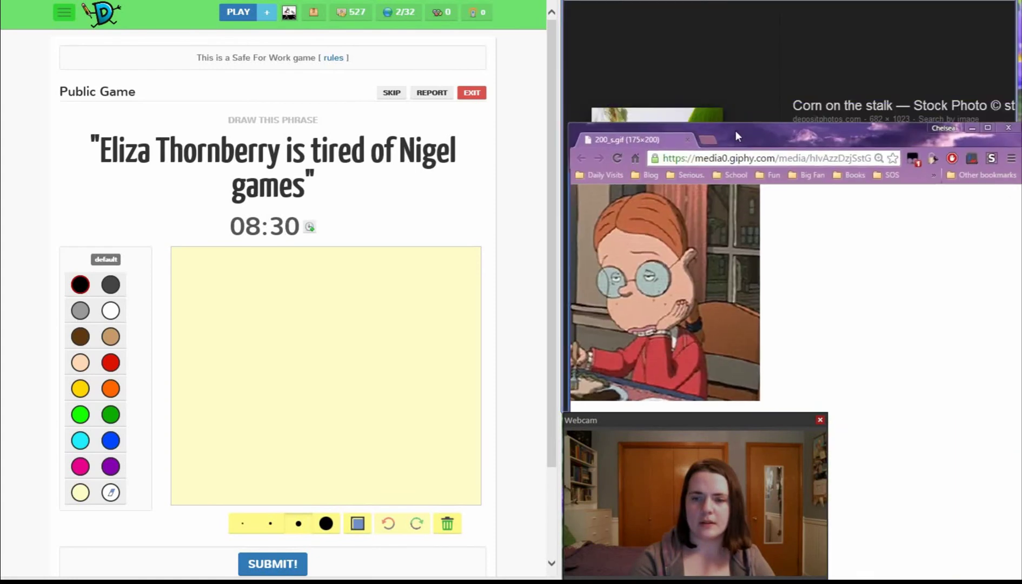
Back on the drawing page, fill the canvas background dark grey.
click(458, 190)
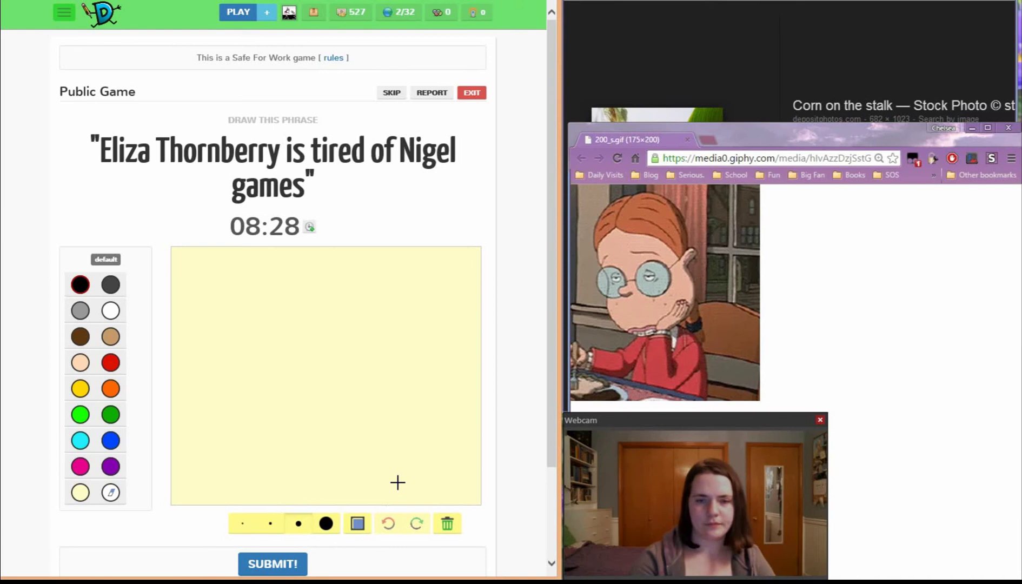
click(358, 524)
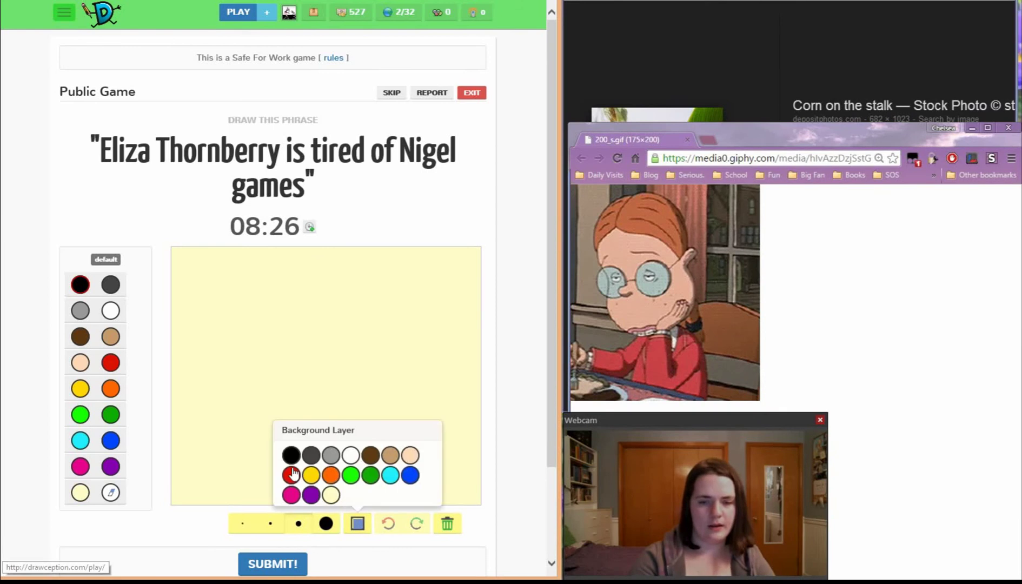
click(311, 456)
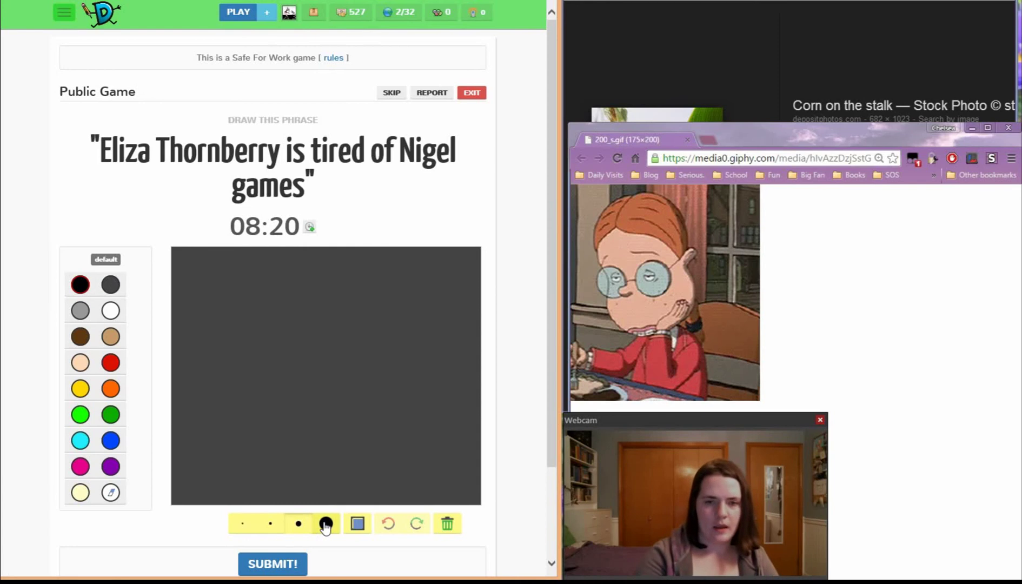
Scribble thin black diagonal hatching across the canvas with the smallest brush.
click(243, 524)
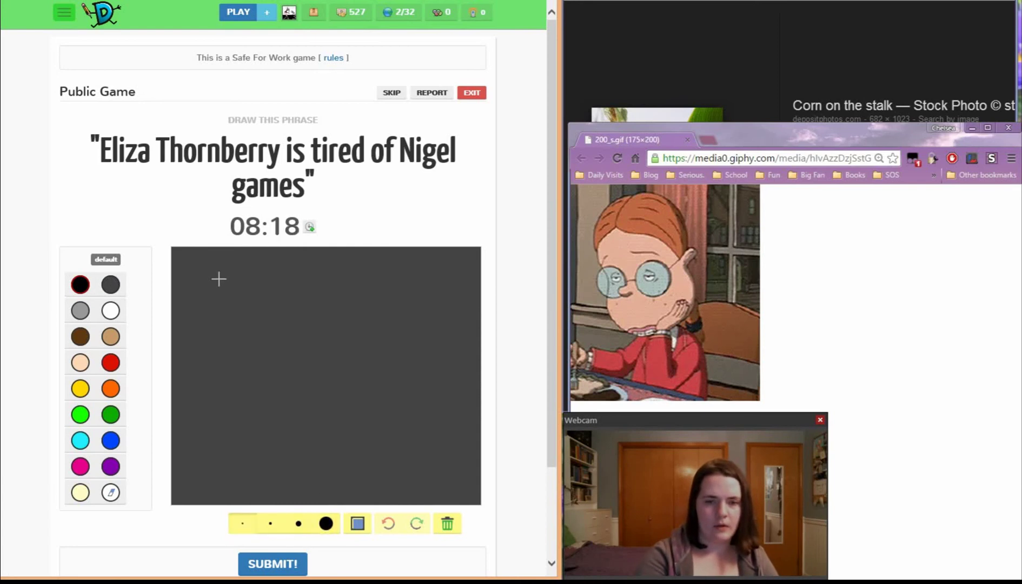
drag(185, 299, 219, 266)
mouse_move(235, 248)
mouse_down()
mouse_move(179, 290)
mouse_move(178, 252)
mouse_up()
mouse_move(257, 205)
mouse_down()
mouse_move(194, 299)
mouse_move(349, 317)
mouse_move(205, 324)
mouse_move(488, 129)
mouse_move(137, 417)
mouse_move(491, 128)
mouse_move(156, 451)
mouse_move(481, 164)
mouse_move(155, 532)
mouse_move(513, 153)
mouse_move(495, 196)
mouse_move(536, 165)
mouse_move(332, 435)
mouse_move(294, 434)
mouse_move(500, 260)
mouse_move(375, 395)
mouse_move(372, 413)
mouse_move(507, 274)
mouse_move(355, 499)
mouse_move(504, 347)
mouse_move(438, 451)
mouse_move(452, 442)
mouse_move(472, 463)
mouse_move(463, 503)
mouse_up()
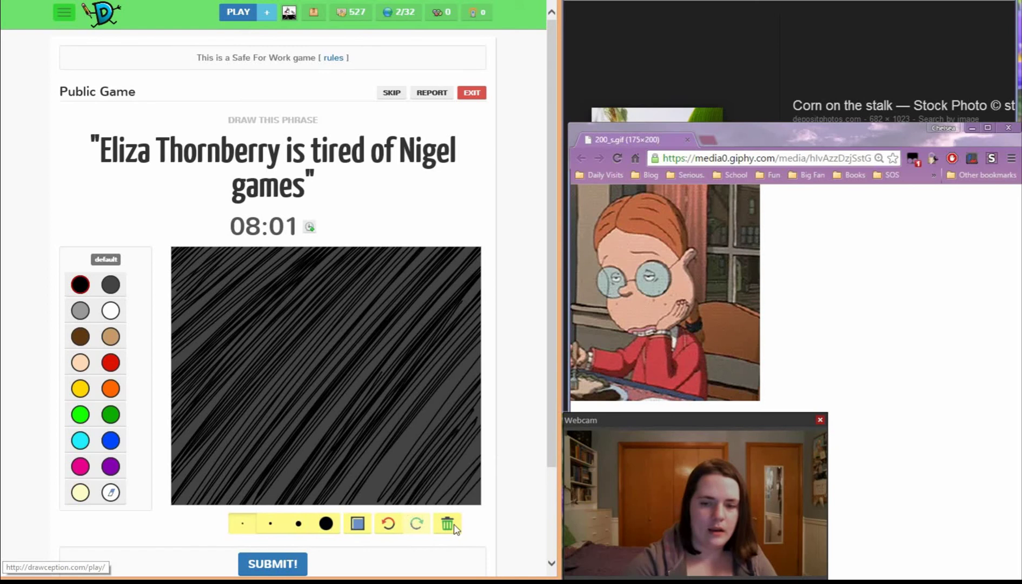
mouse_move(520, 378)
mouse_down()
mouse_move(466, 376)
mouse_move(338, 492)
mouse_move(240, 529)
mouse_move(450, 173)
mouse_move(406, 183)
mouse_move(296, 312)
mouse_move(294, 200)
mouse_move(171, 269)
mouse_move(184, 254)
mouse_move(196, 333)
mouse_move(401, 180)
mouse_up()
click(368, 275)
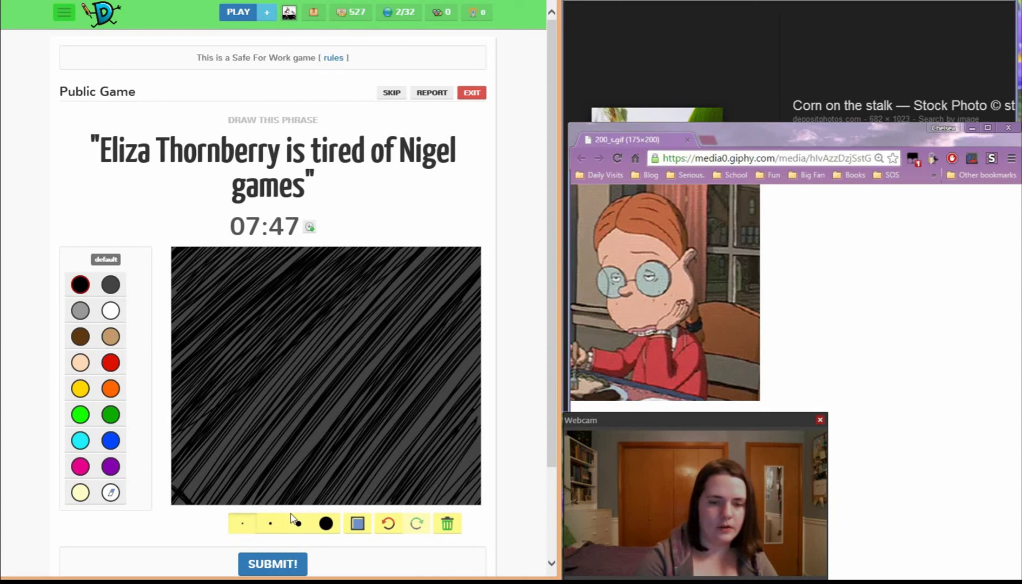
Undo the last stroke, then add purple and grey hatching over the lower canvas.
click(389, 524)
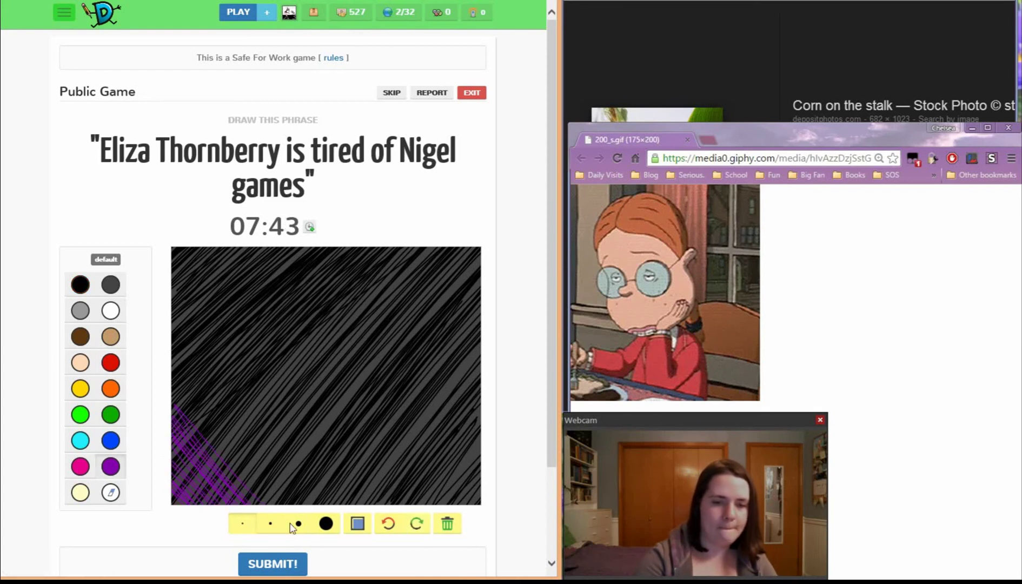
mouse_move(184, 415)
mouse_down()
mouse_move(199, 399)
mouse_move(292, 459)
mouse_move(239, 342)
mouse_move(320, 373)
mouse_move(473, 479)
mouse_up()
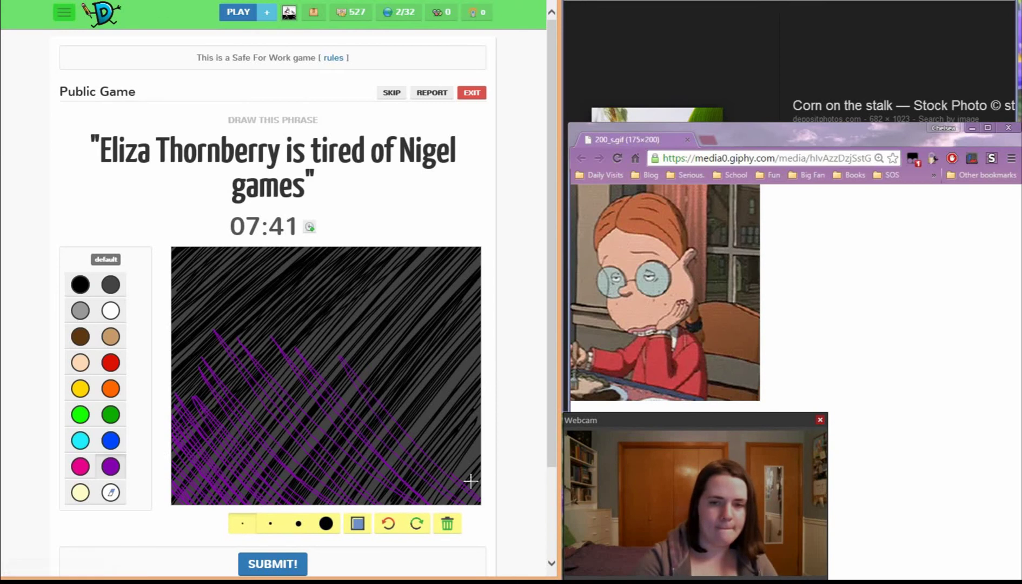
click(111, 284)
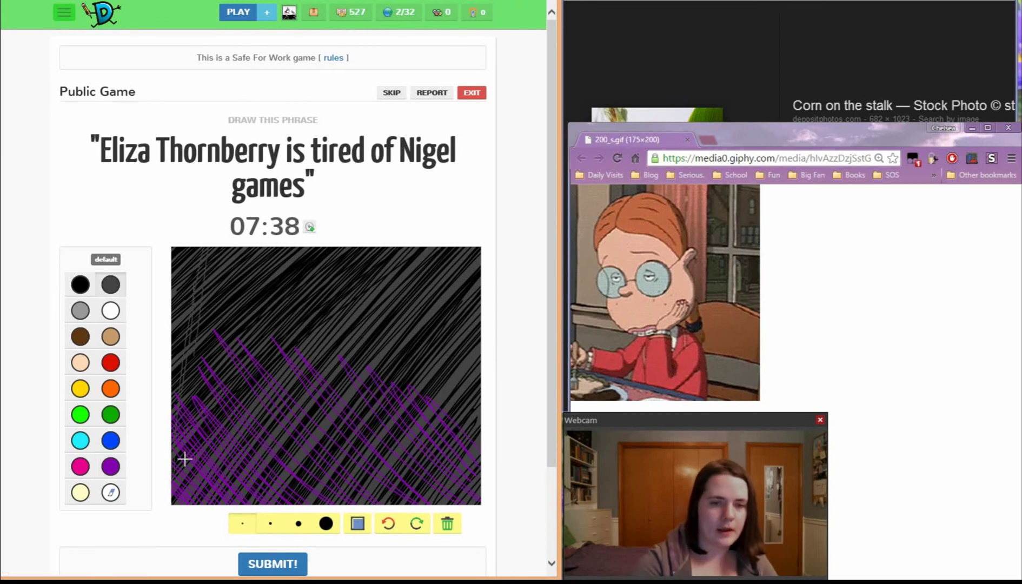
drag(188, 457, 155, 489)
click(221, 338)
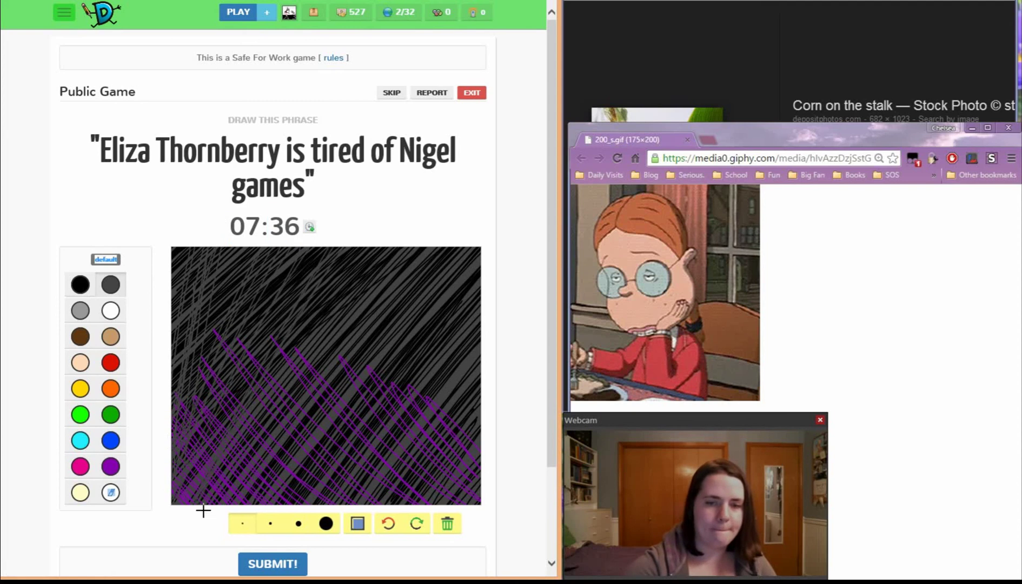
click(300, 522)
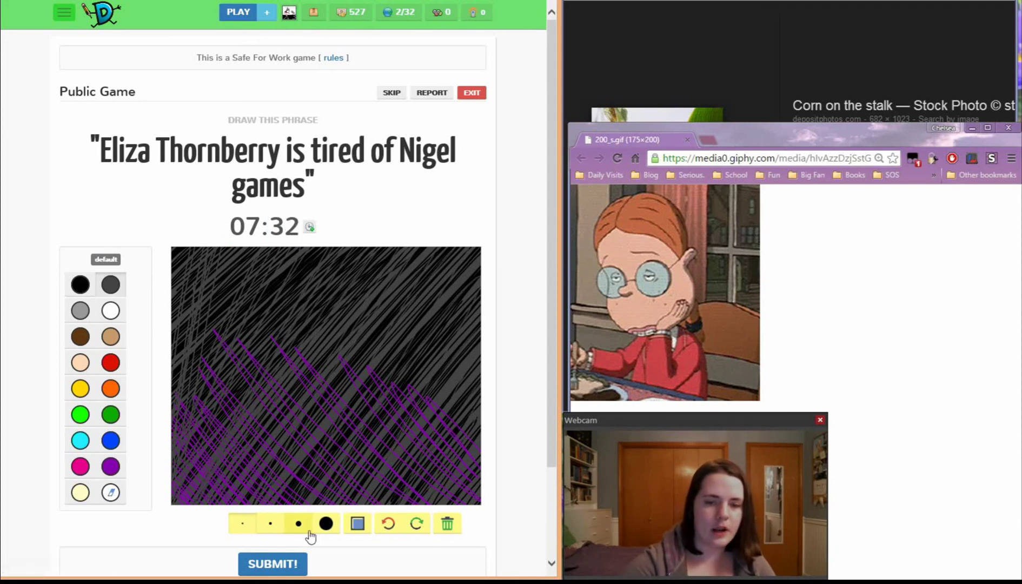
click(271, 525)
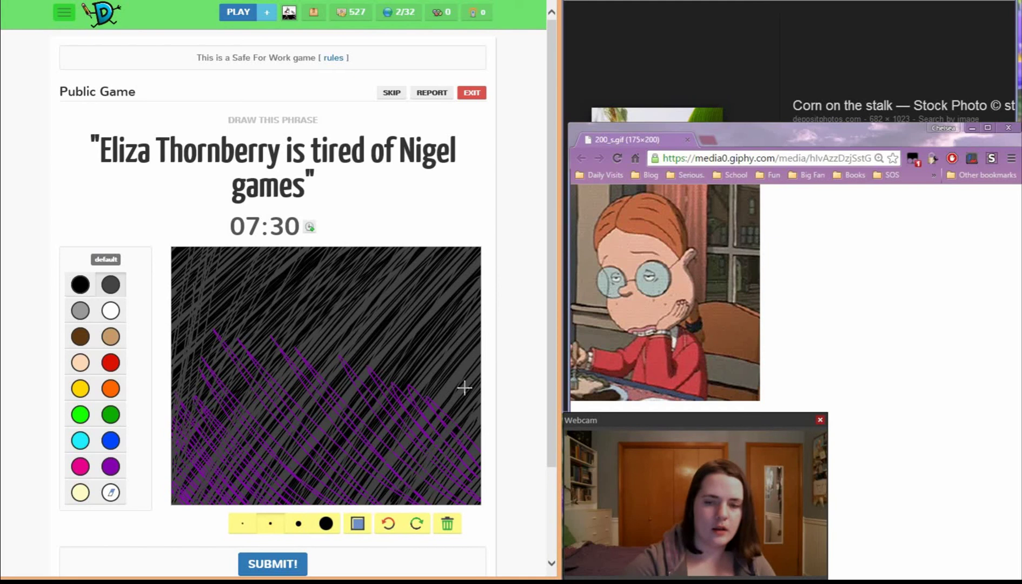
mouse_move(464, 387)
mouse_down()
mouse_move(479, 262)
mouse_move(194, 495)
mouse_move(295, 261)
mouse_move(218, 244)
mouse_up()
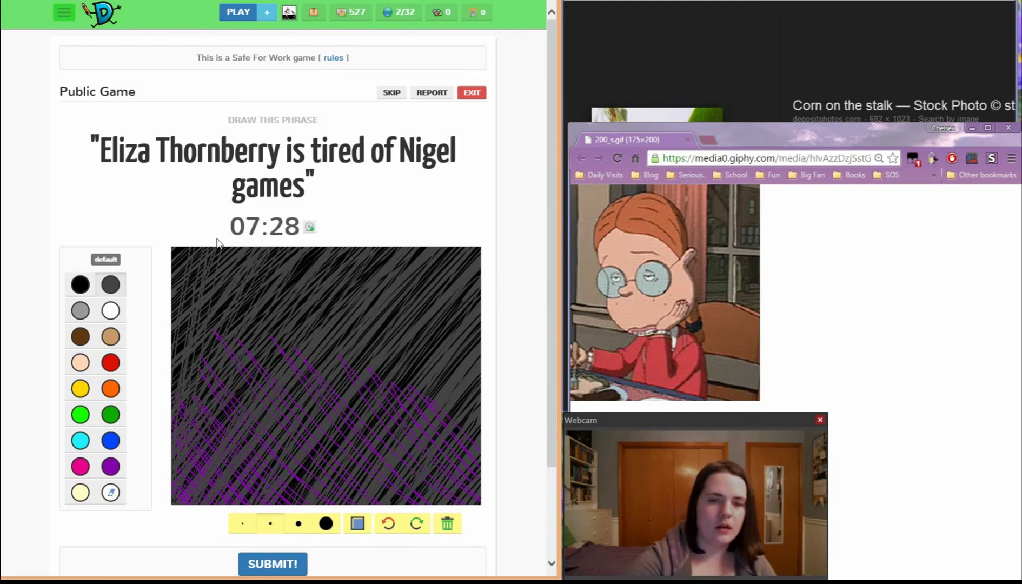
Cover the rest of the background in thin black scribbled hatching.
click(80, 284)
click(242, 523)
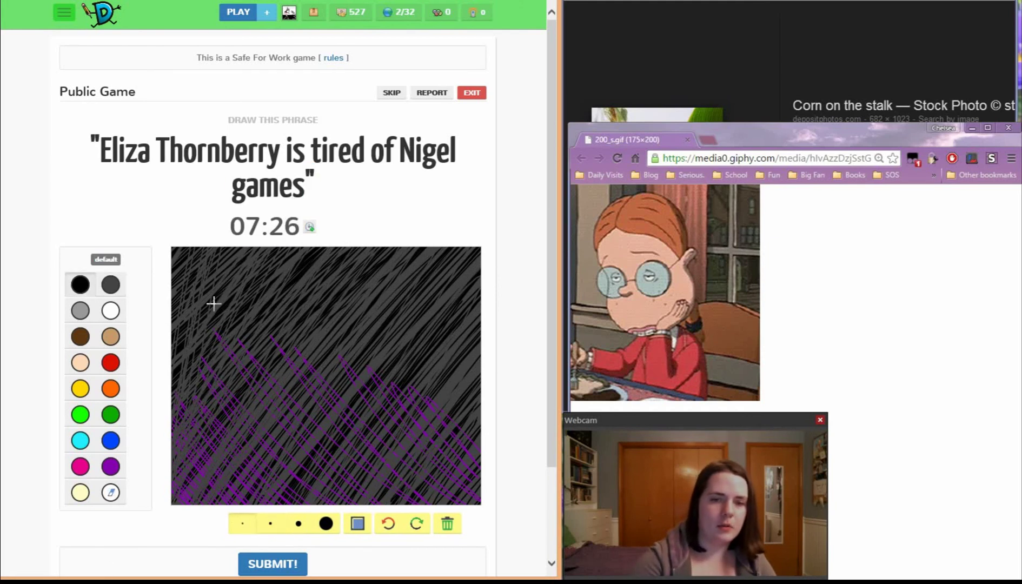
mouse_move(213, 304)
mouse_down()
mouse_move(197, 374)
mouse_move(221, 421)
mouse_move(172, 262)
mouse_move(263, 379)
mouse_move(187, 240)
mouse_move(333, 389)
mouse_move(298, 310)
mouse_move(379, 381)
mouse_move(412, 389)
mouse_move(358, 286)
mouse_move(462, 410)
mouse_move(406, 289)
mouse_move(490, 356)
mouse_move(484, 327)
mouse_move(228, 323)
mouse_move(197, 291)
mouse_move(220, 229)
mouse_move(151, 283)
mouse_move(248, 222)
mouse_up()
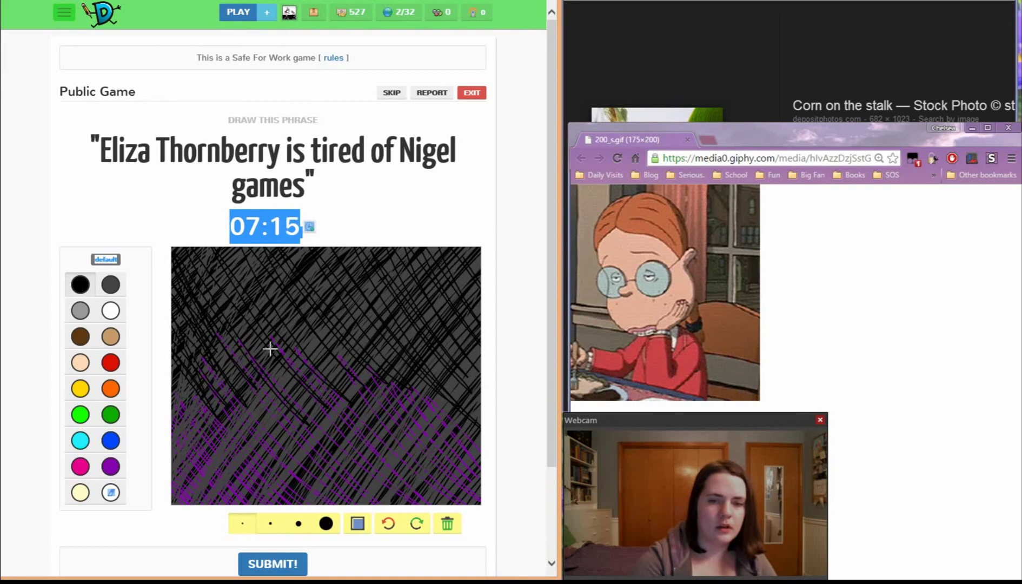
mouse_move(296, 406)
mouse_down()
mouse_move(201, 247)
mouse_move(303, 475)
mouse_move(259, 480)
mouse_move(206, 364)
mouse_move(202, 396)
mouse_move(200, 352)
mouse_move(292, 410)
mouse_move(349, 421)
mouse_move(411, 396)
mouse_up()
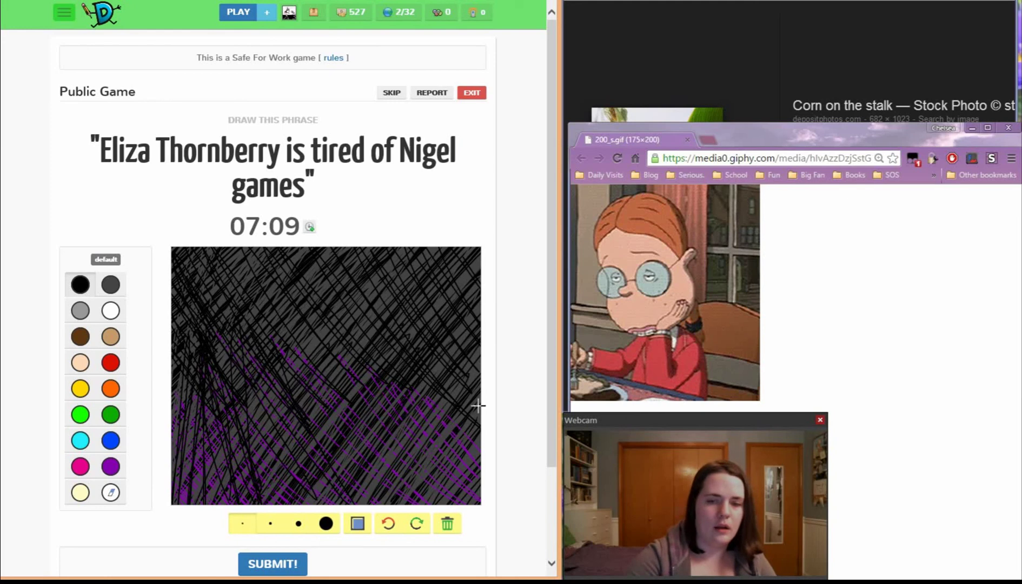
mouse_move(477, 404)
mouse_down()
mouse_move(388, 445)
mouse_move(341, 390)
mouse_move(285, 357)
mouse_move(173, 373)
mouse_move(292, 300)
mouse_move(174, 337)
mouse_move(155, 273)
mouse_up()
click(137, 377)
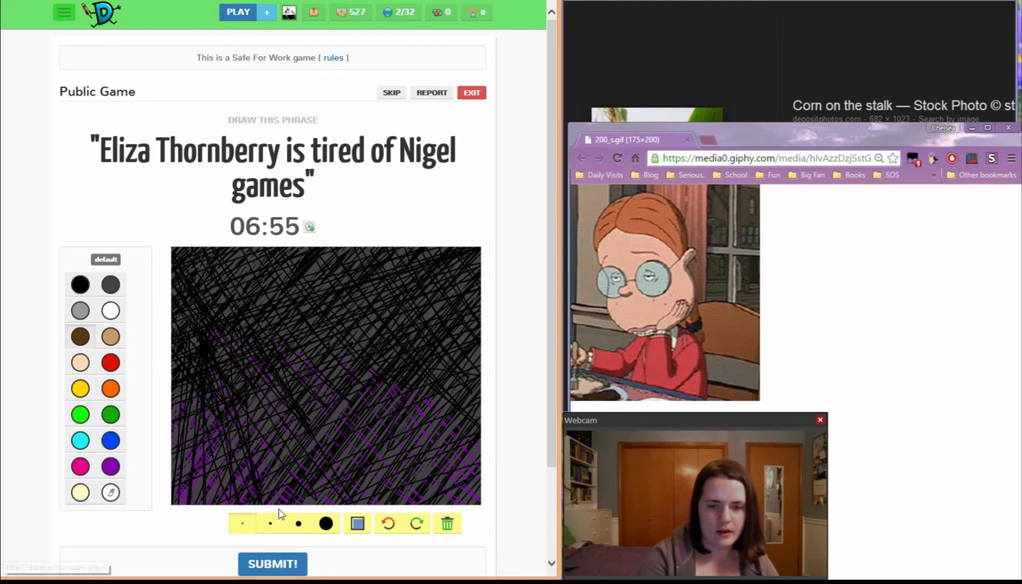
Paint a peach head shape with the largest brush.
click(81, 363)
click(324, 522)
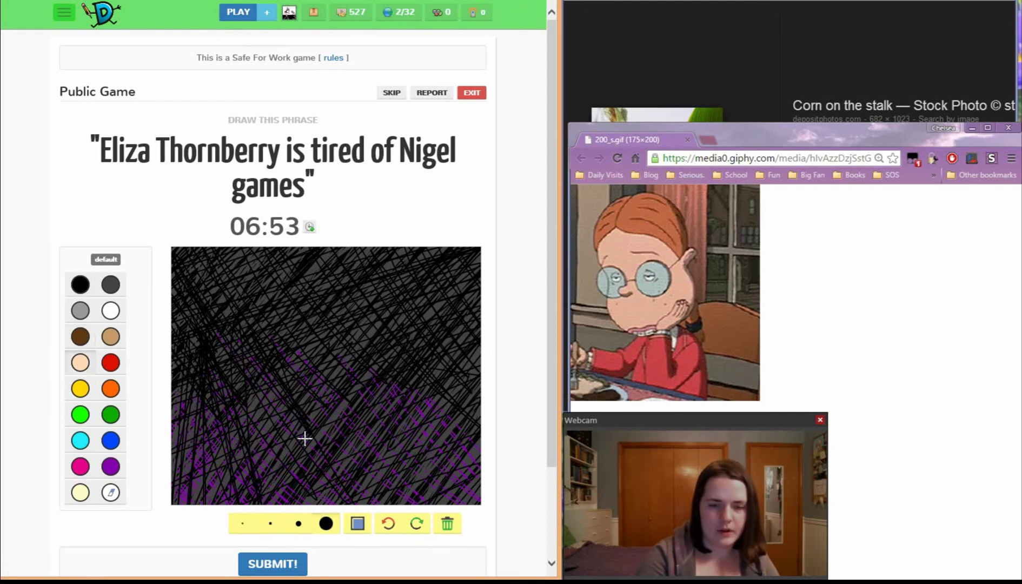
mouse_move(301, 395)
mouse_down()
mouse_move(280, 401)
mouse_move(283, 417)
mouse_move(315, 395)
mouse_move(303, 409)
mouse_move(286, 383)
mouse_move(278, 398)
mouse_move(271, 382)
mouse_move(270, 422)
mouse_move(294, 429)
mouse_move(329, 413)
mouse_move(325, 375)
mouse_move(296, 315)
mouse_move(271, 307)
mouse_move(250, 336)
mouse_move(271, 374)
mouse_move(289, 344)
mouse_move(285, 326)
mouse_move(311, 367)
mouse_move(309, 327)
mouse_move(285, 306)
mouse_move(272, 311)
mouse_move(265, 385)
mouse_up()
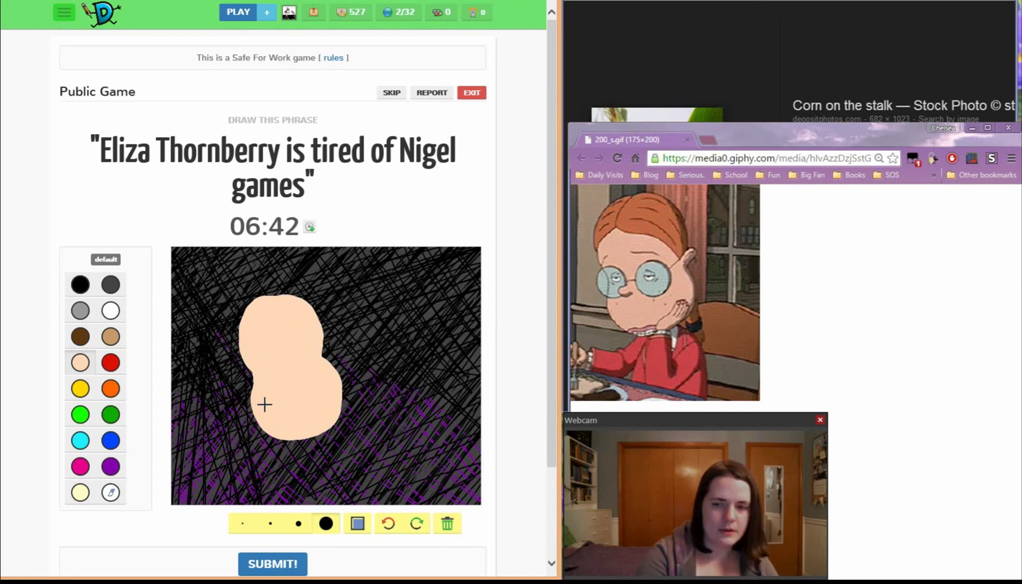
Paint a mop of orange hair over the top and sides of the head with a medium brush.
click(111, 391)
click(298, 522)
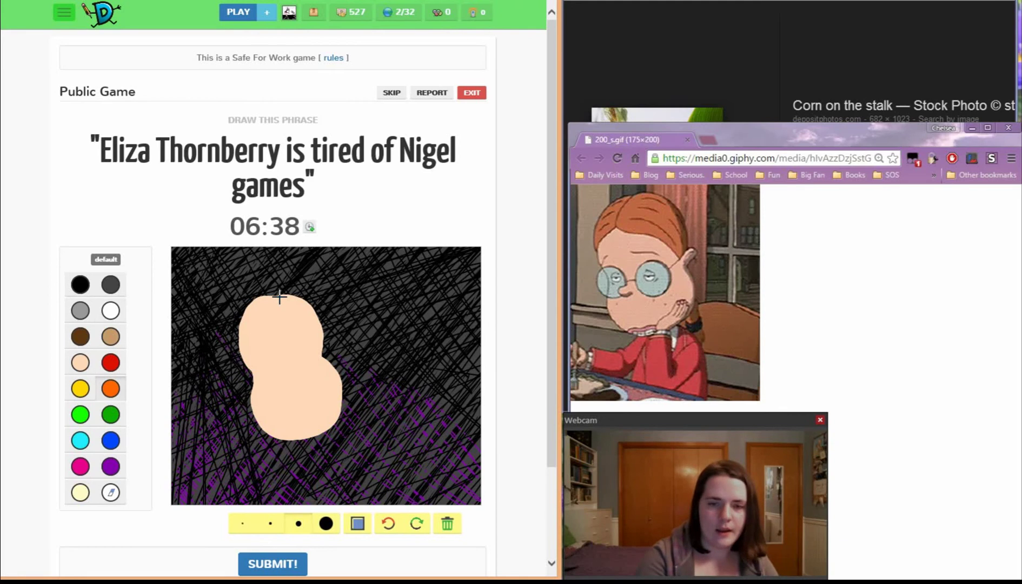
mouse_move(280, 296)
mouse_down()
mouse_move(292, 315)
mouse_move(311, 303)
mouse_move(295, 295)
mouse_move(322, 323)
mouse_move(305, 311)
mouse_up()
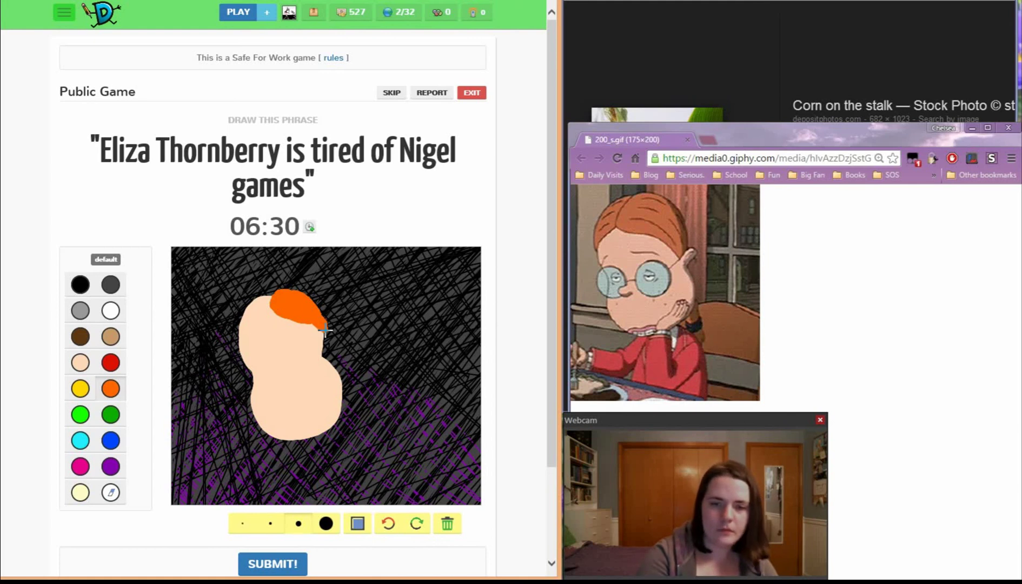
mouse_move(326, 331)
mouse_down()
mouse_move(308, 319)
mouse_move(325, 349)
mouse_move(325, 310)
mouse_move(290, 287)
mouse_up()
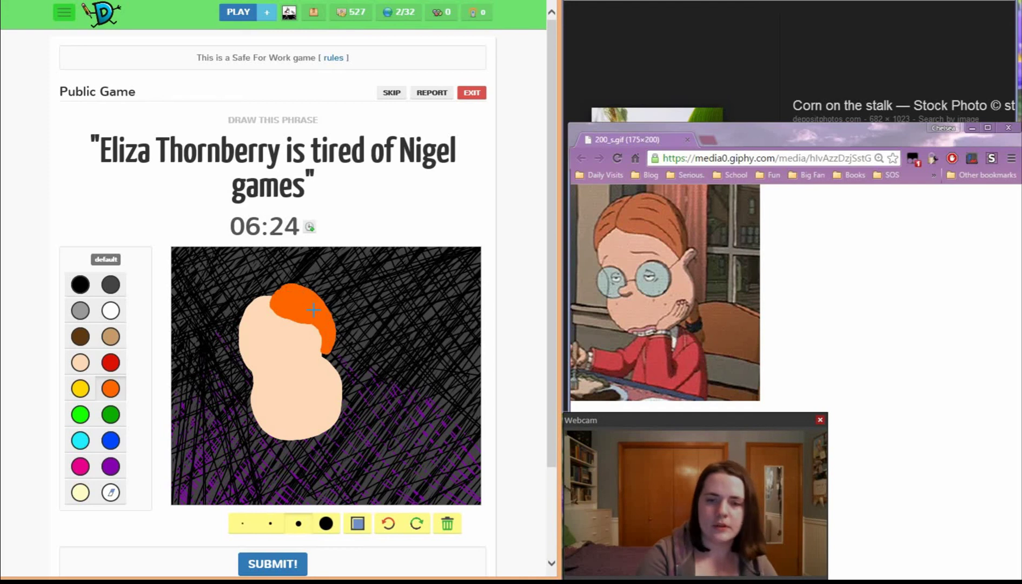
mouse_move(274, 293)
mouse_down()
mouse_move(253, 297)
mouse_move(237, 319)
mouse_up()
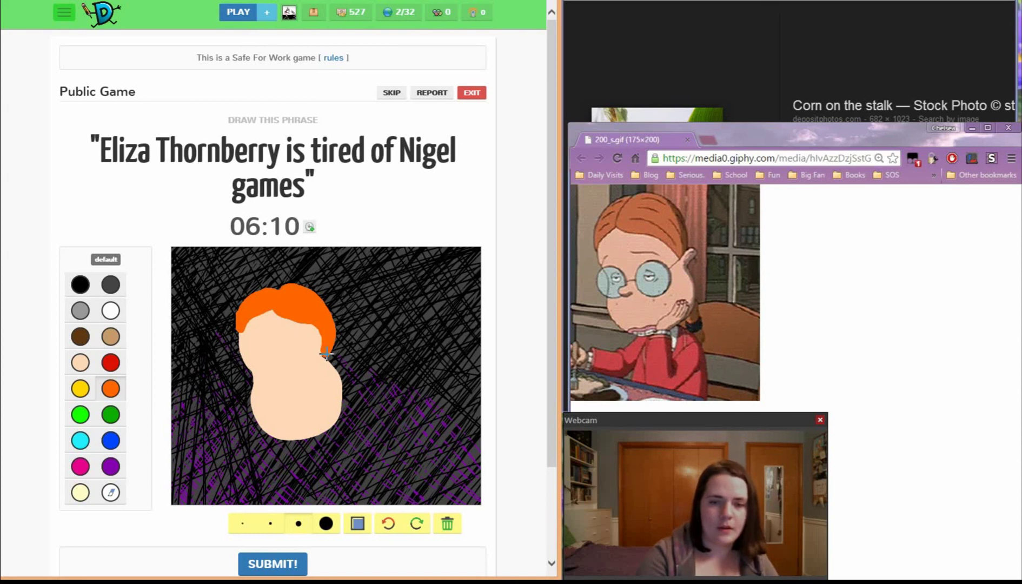
drag(326, 354, 334, 331)
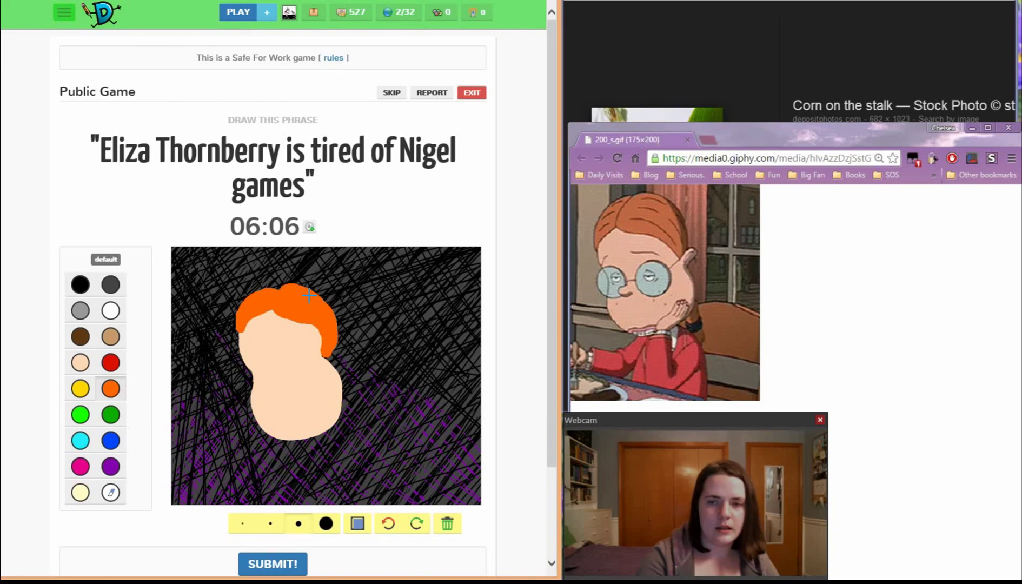
mouse_move(277, 296)
mouse_down()
mouse_move(303, 279)
mouse_move(322, 287)
mouse_move(333, 326)
mouse_move(298, 285)
mouse_move(326, 304)
mouse_up()
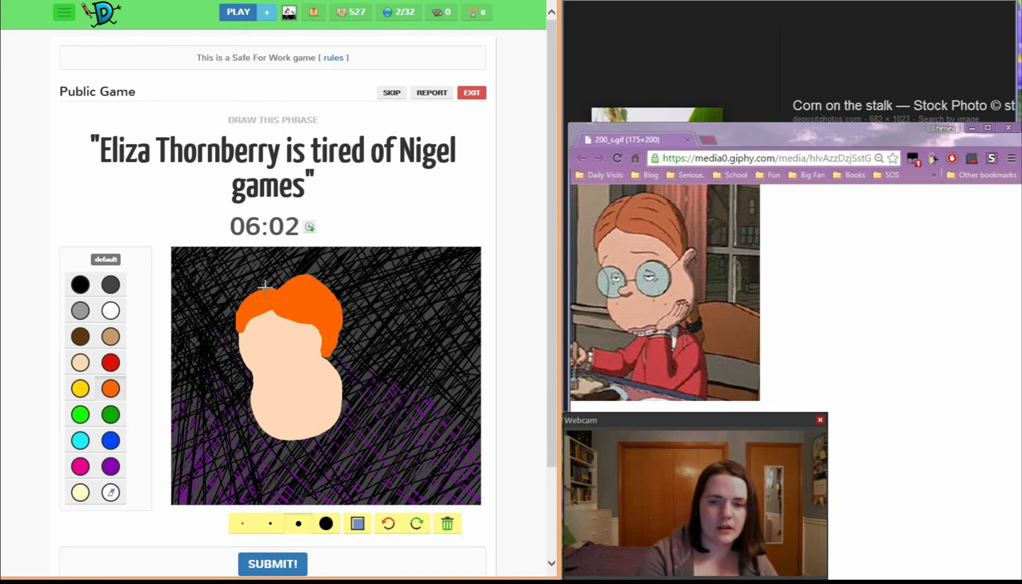
mouse_move(288, 291)
mouse_down()
mouse_move(279, 279)
mouse_move(255, 285)
mouse_move(261, 293)
mouse_up()
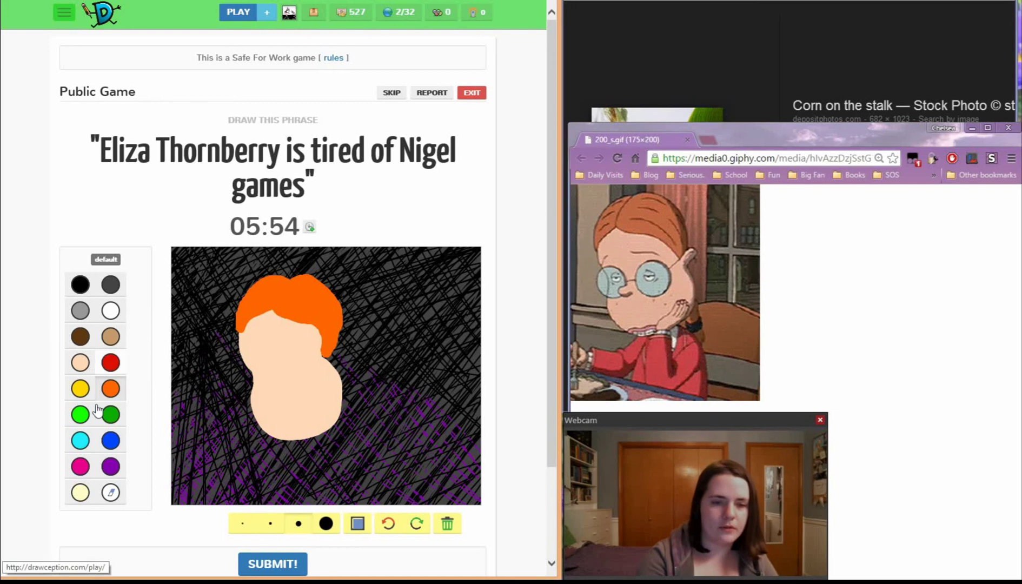
Paint two cyan glasses lenses on the face and round out its lower-left edge in peach.
click(80, 440)
click(325, 523)
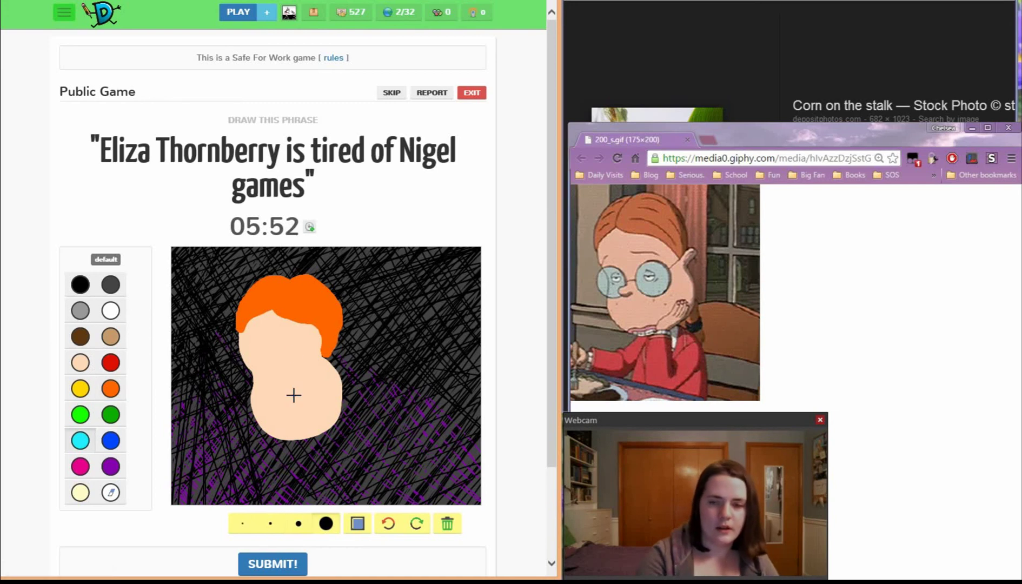
click(290, 354)
drag(291, 350, 285, 353)
click(298, 524)
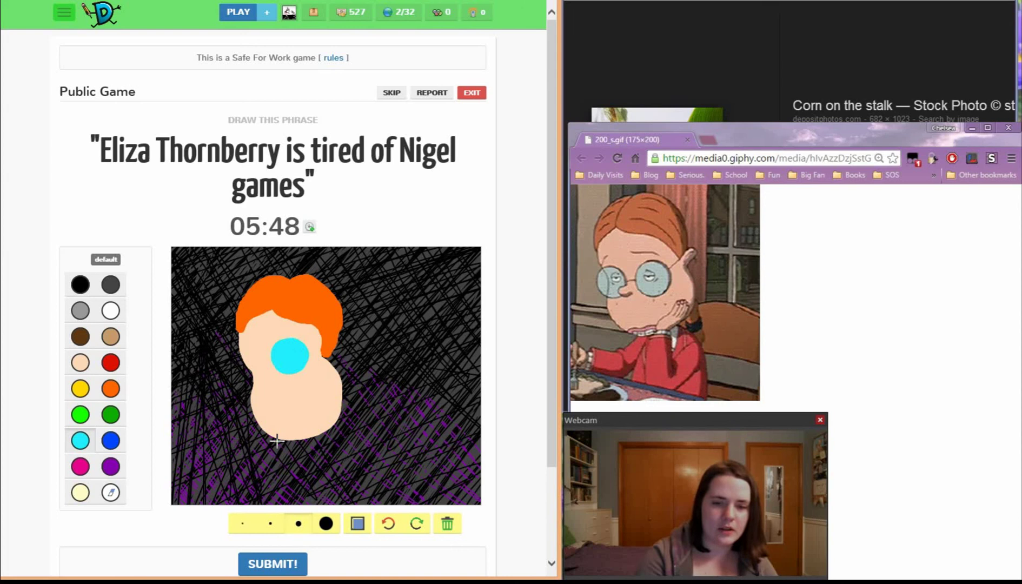
mouse_move(244, 363)
mouse_down()
mouse_move(249, 376)
mouse_move(243, 354)
mouse_move(257, 361)
mouse_up()
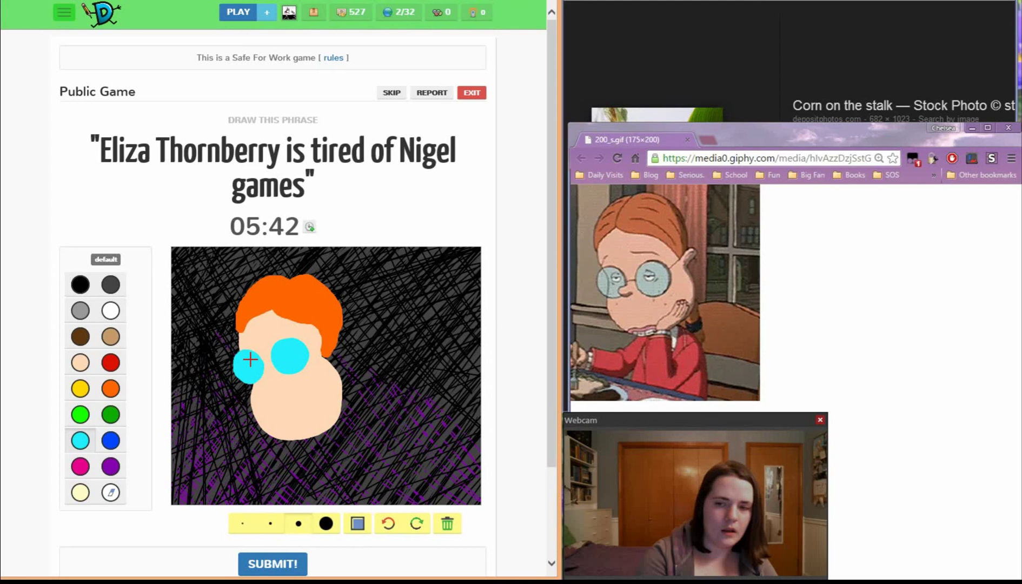
click(80, 363)
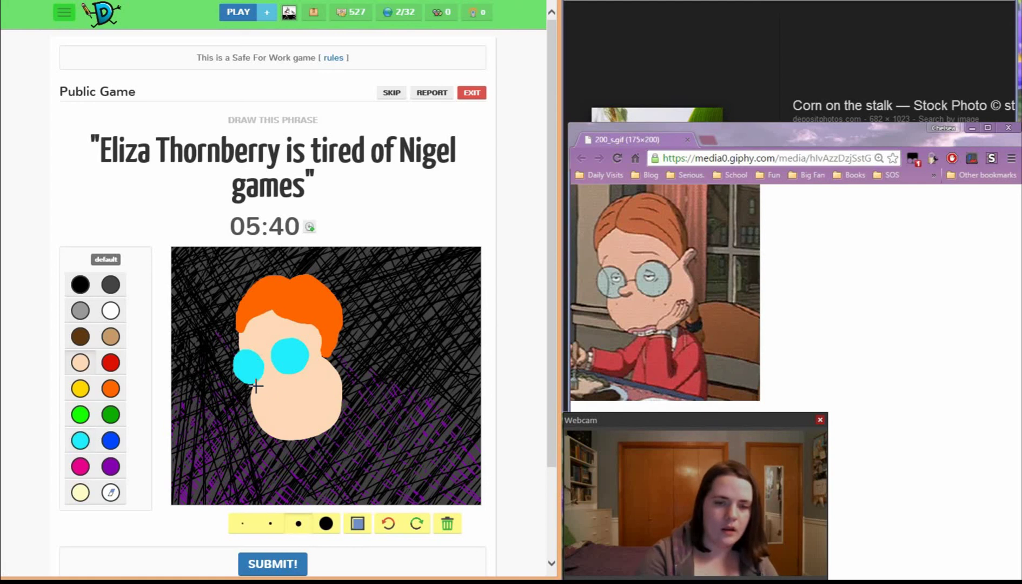
mouse_move(253, 387)
mouse_down()
mouse_move(265, 422)
mouse_move(266, 406)
mouse_up()
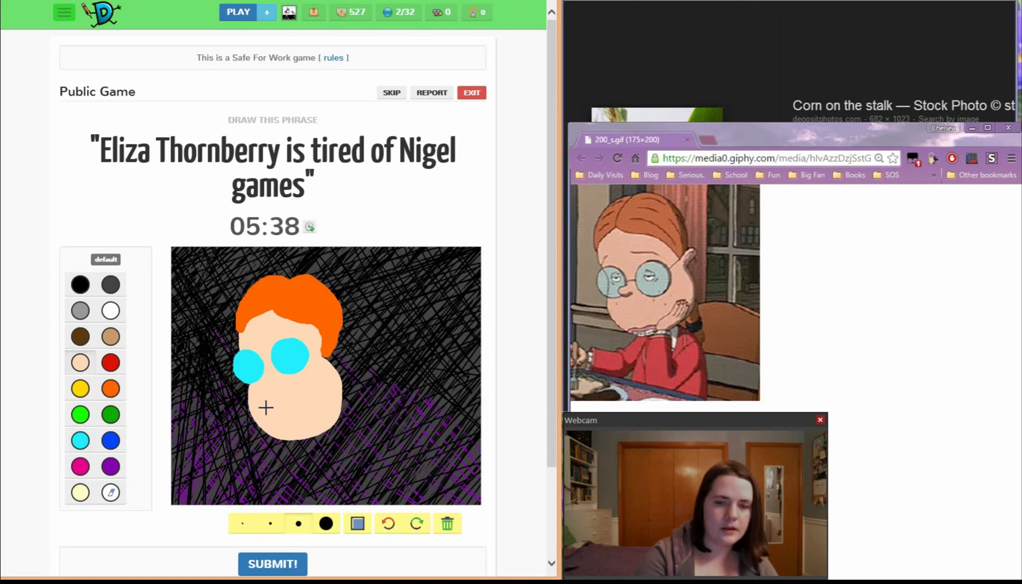
Paint magenta lips at the chin, then add white teeth and thin grey braces.
click(80, 467)
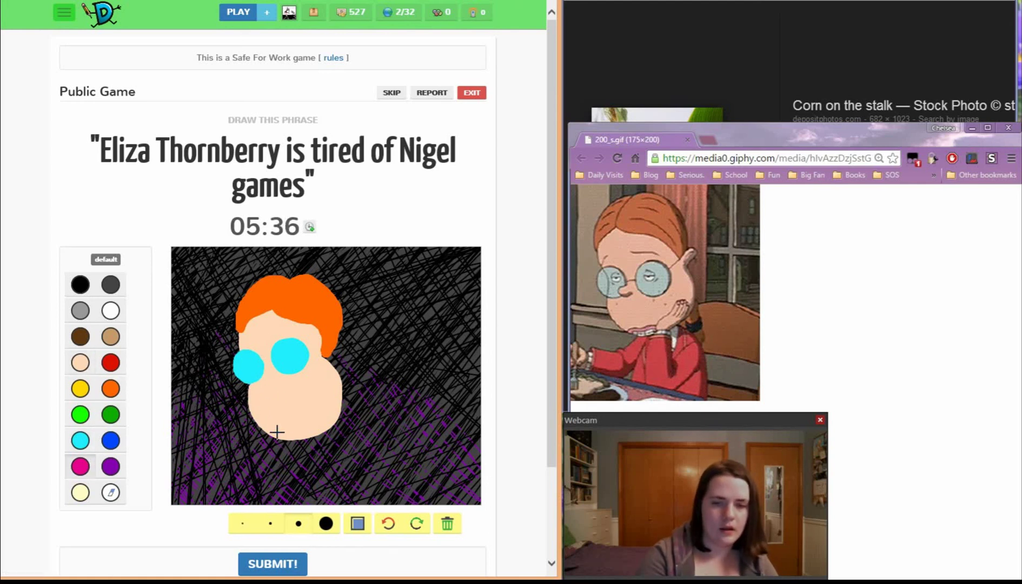
drag(277, 434, 307, 427)
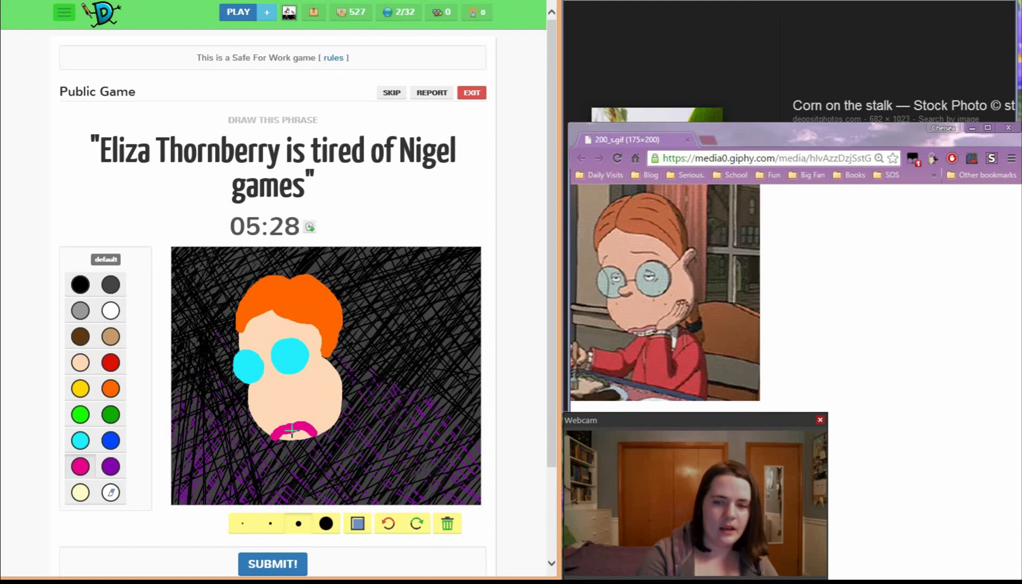
mouse_move(281, 438)
mouse_down()
mouse_move(303, 444)
mouse_move(312, 434)
mouse_up()
click(80, 284)
click(271, 523)
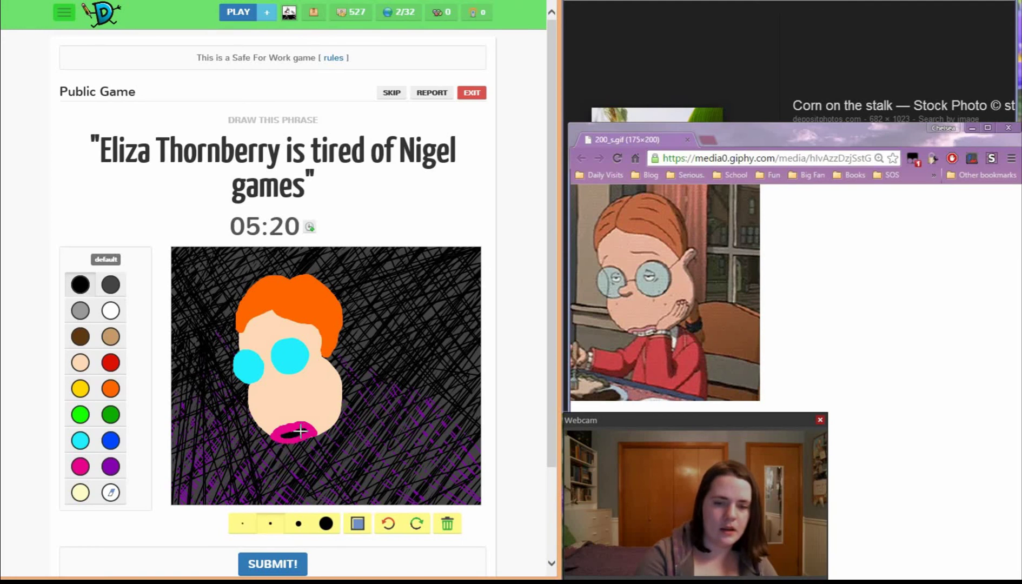
click(110, 310)
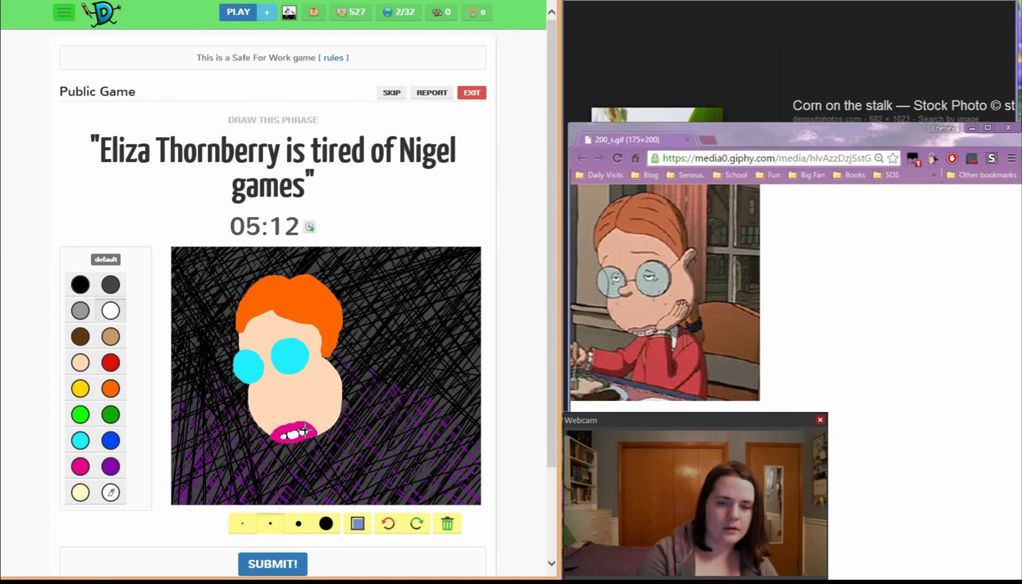
click(80, 311)
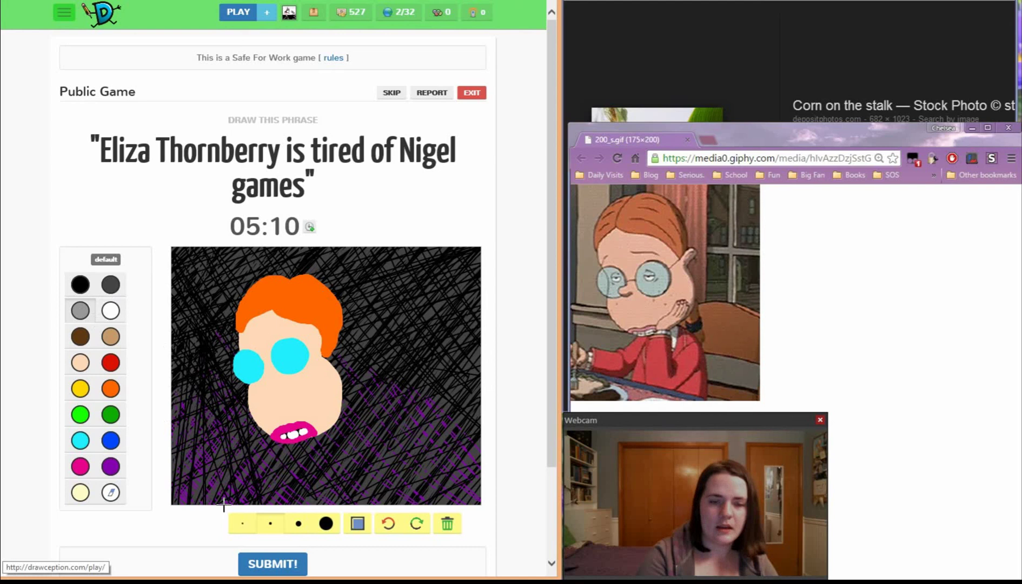
click(242, 523)
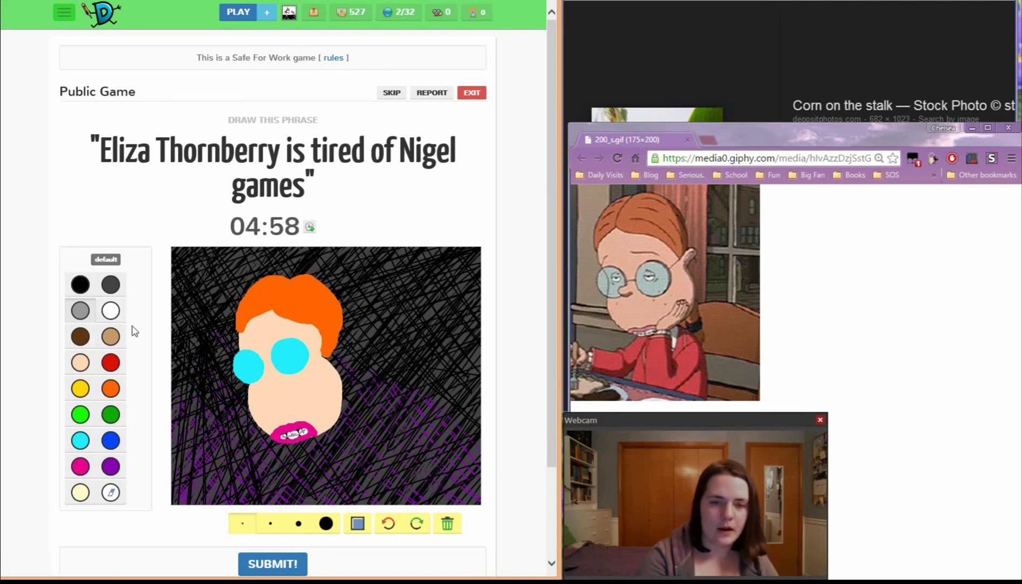
Dab white pupils into both cyan lenses and paint a peach ear on the head's right.
click(111, 311)
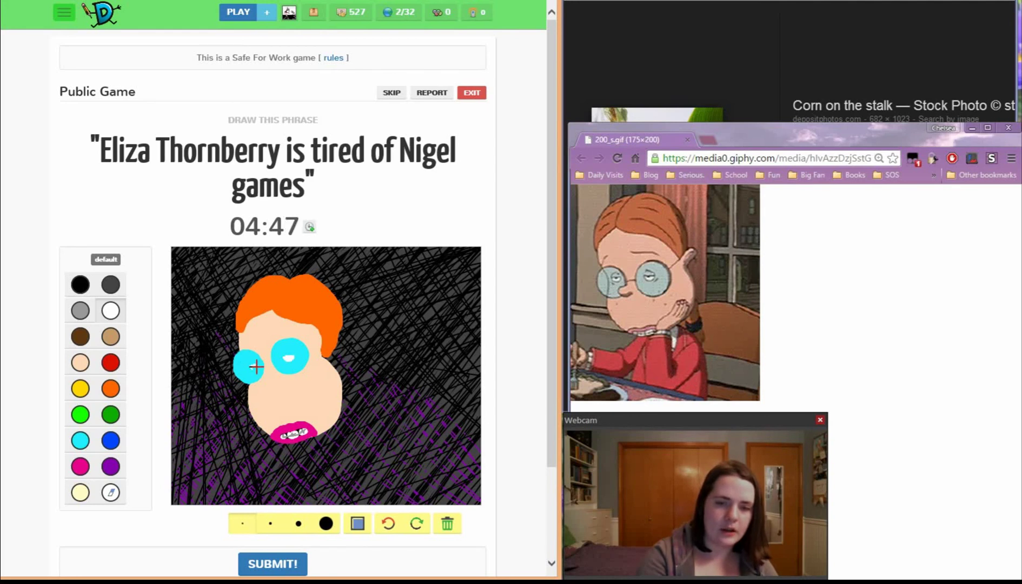
click(253, 366)
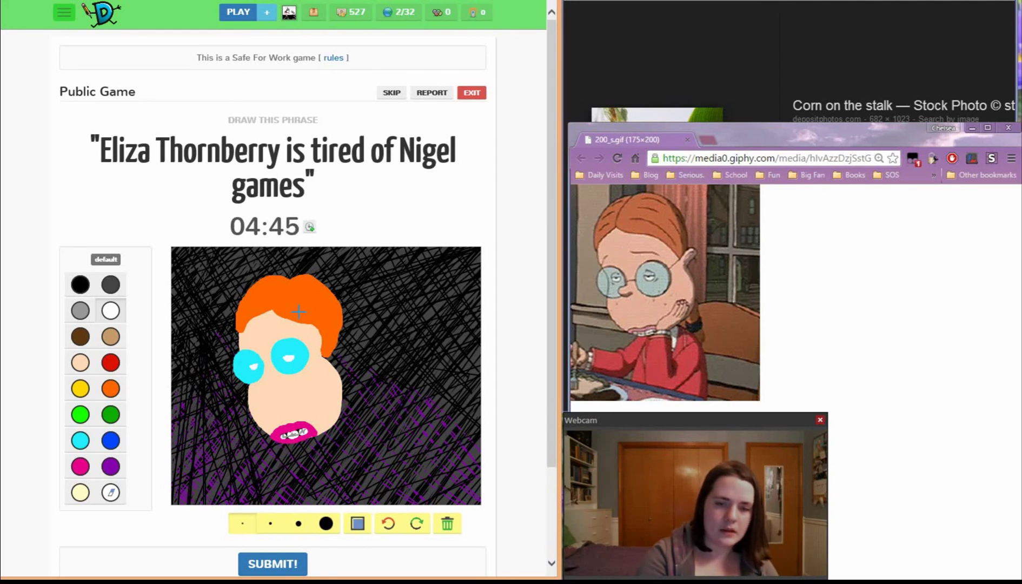
click(80, 362)
click(299, 523)
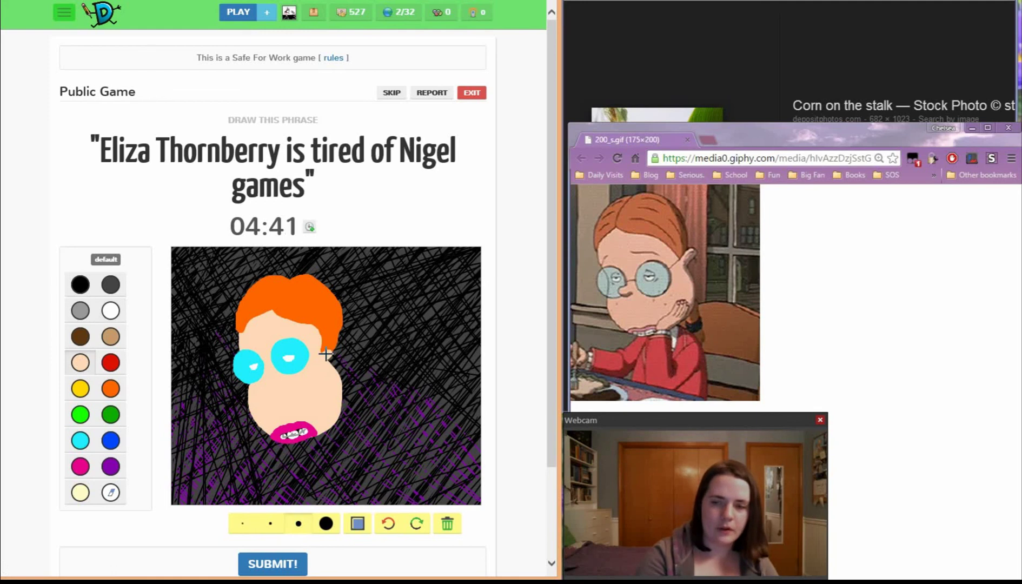
mouse_move(328, 352)
mouse_down()
mouse_move(343, 340)
mouse_move(329, 361)
mouse_up()
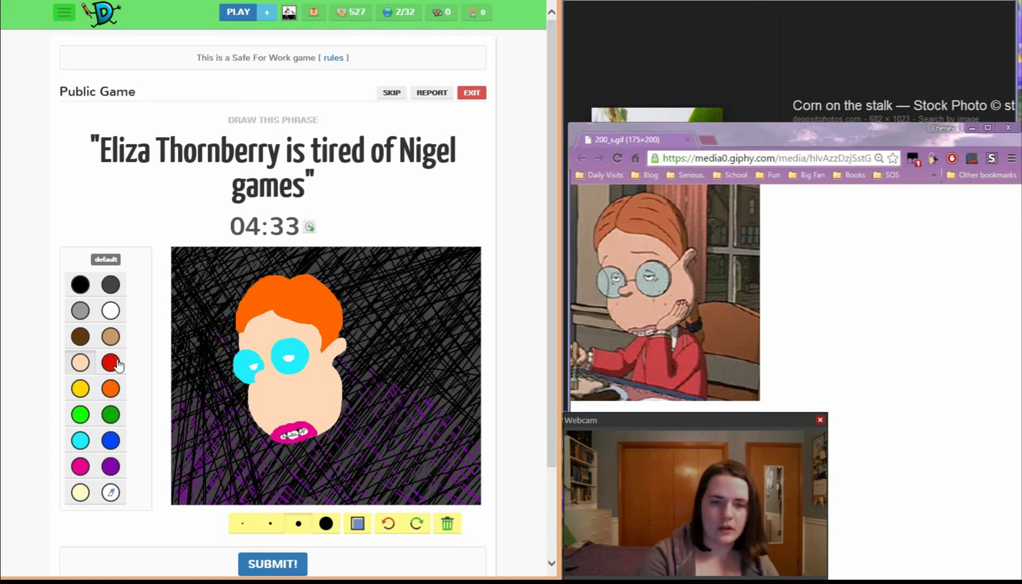
Draw an orange braid hanging from beside the right ear and choose purple for its hair tie.
click(110, 389)
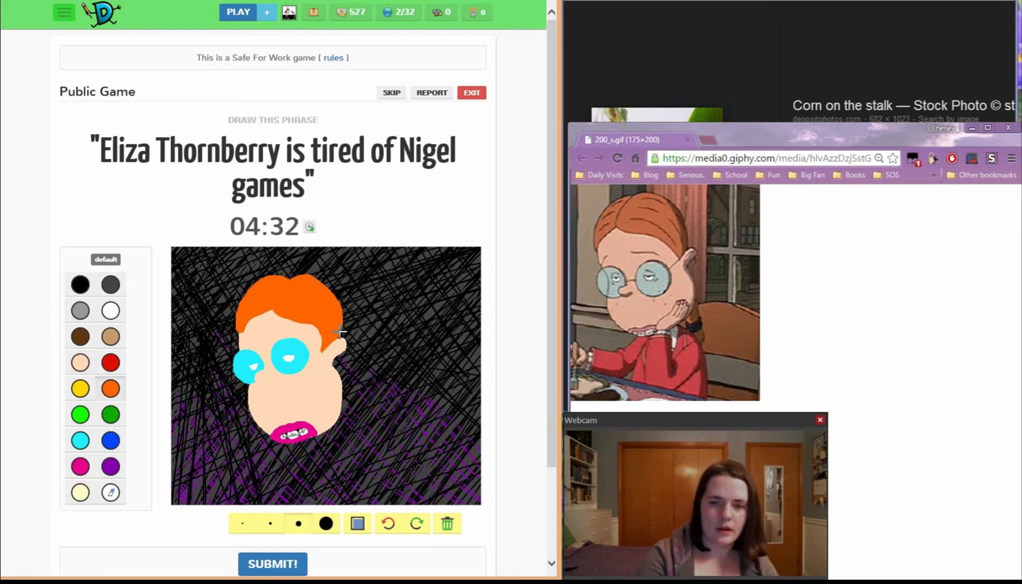
click(336, 361)
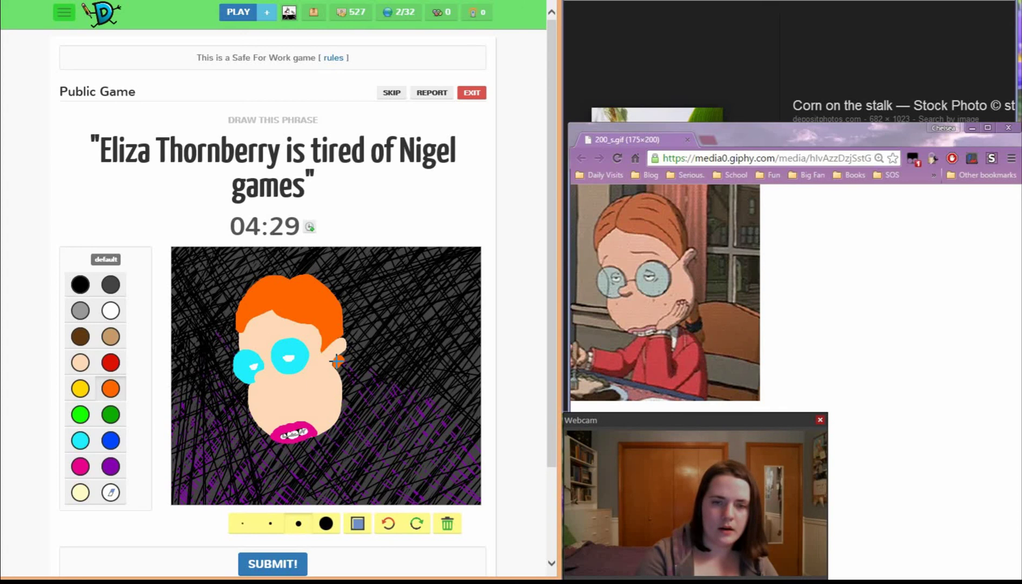
mouse_move(340, 367)
mouse_down()
mouse_move(350, 414)
mouse_move(361, 415)
mouse_move(347, 364)
mouse_move(363, 411)
mouse_move(365, 424)
mouse_move(353, 424)
mouse_move(362, 406)
mouse_up()
click(110, 440)
click(110, 467)
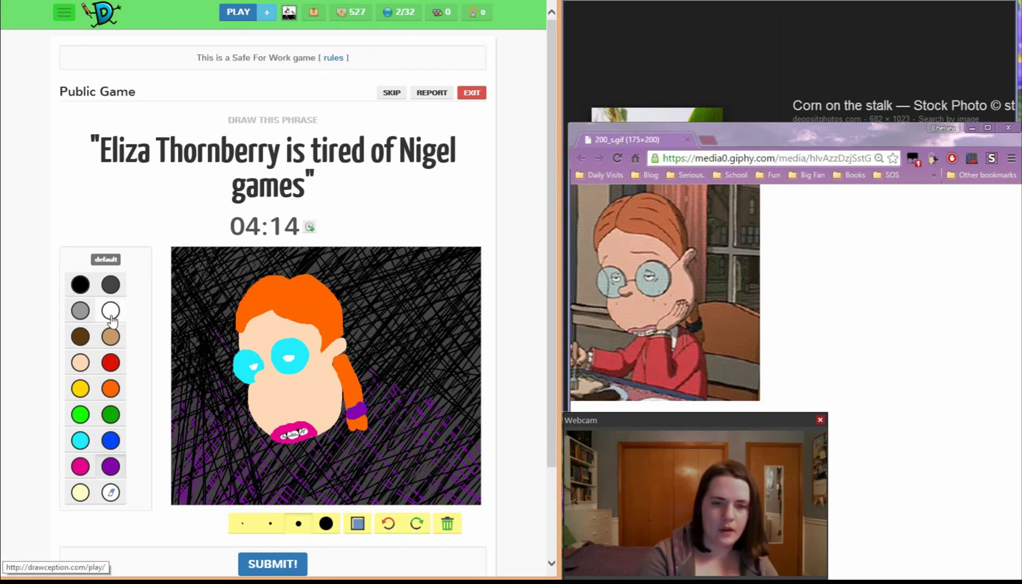
With a thin black brush, draw slanted eyebrows and dark pupils on both eyes.
click(80, 285)
click(242, 524)
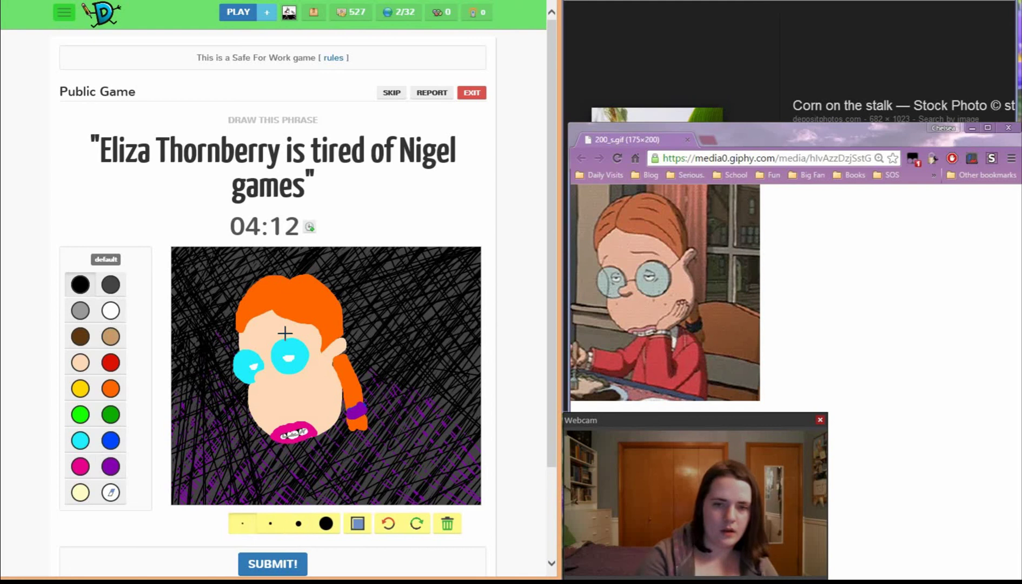
drag(269, 342, 294, 327)
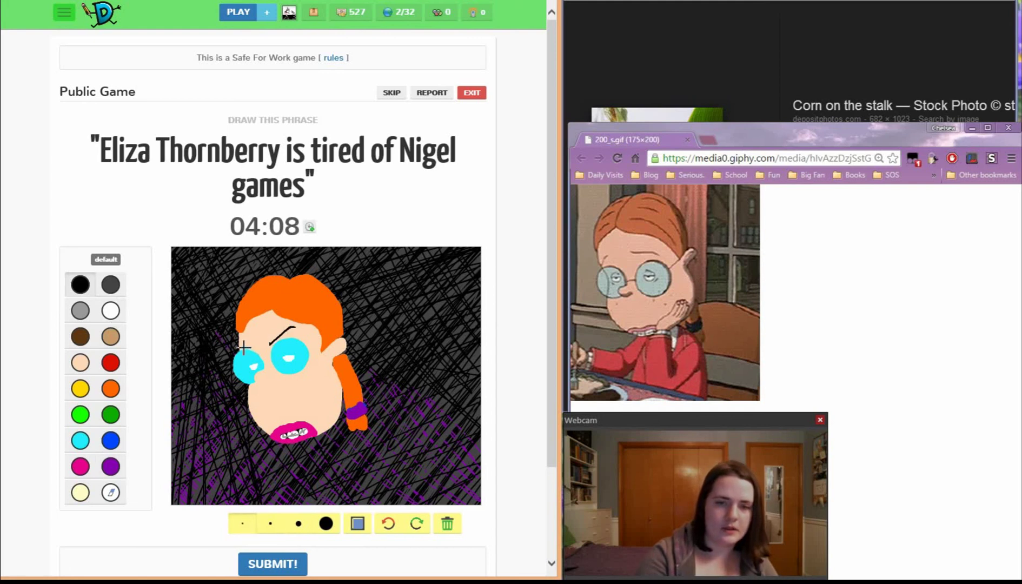
drag(241, 347, 269, 344)
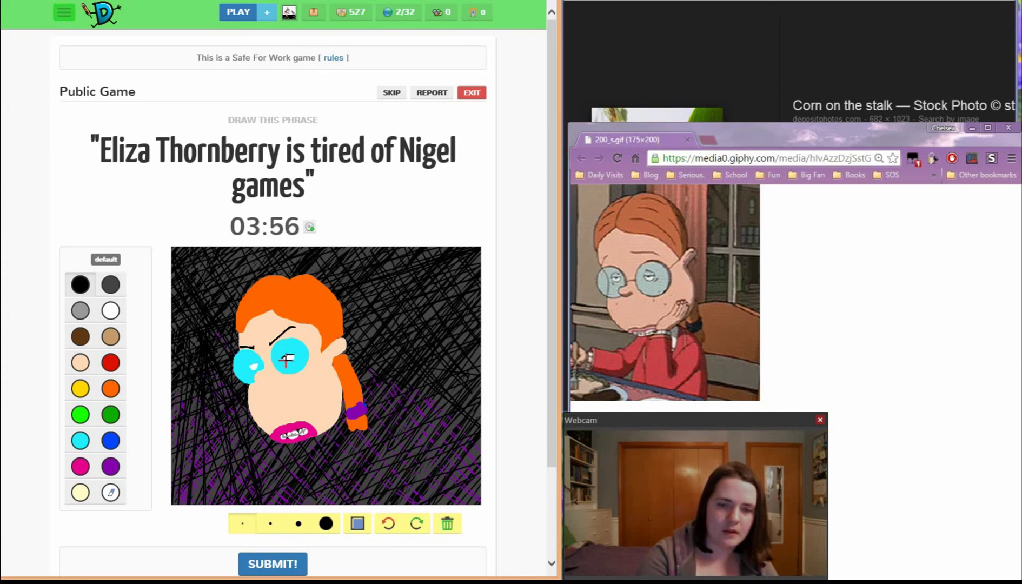
drag(286, 360, 294, 356)
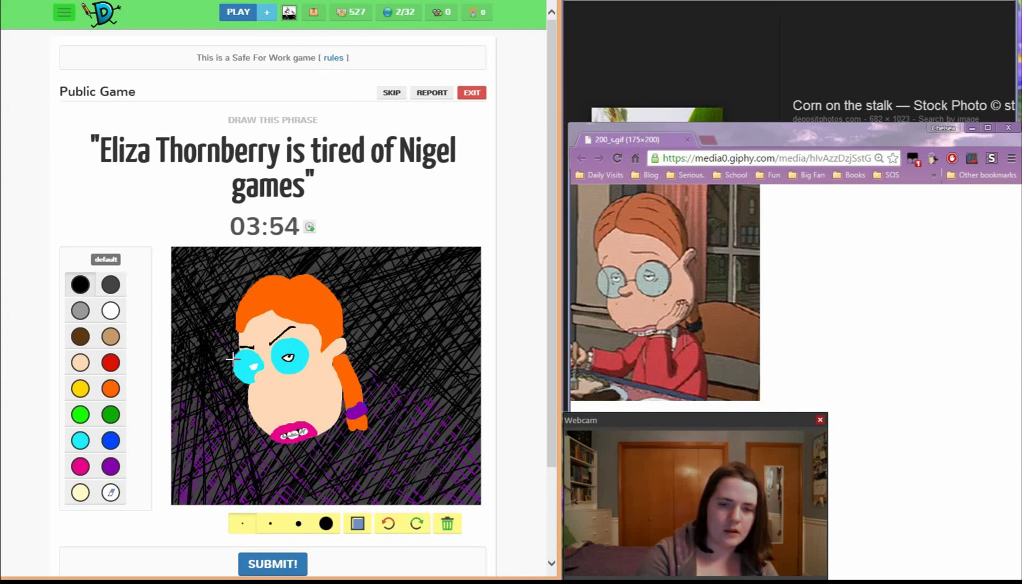
drag(257, 364, 249, 367)
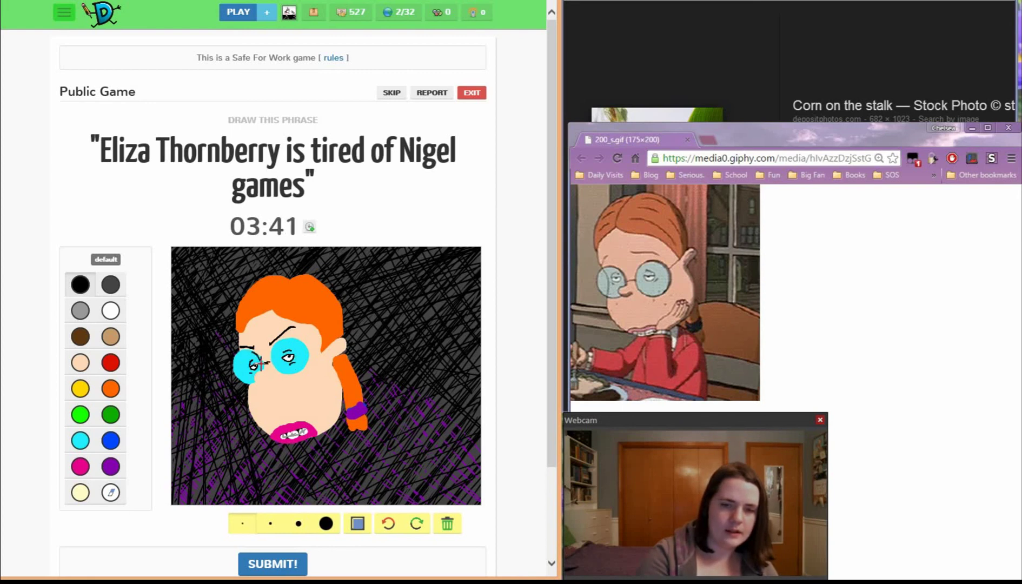
Outline the glasses lenses in black, undoing the misplaced rim strokes.
drag(238, 356, 236, 373)
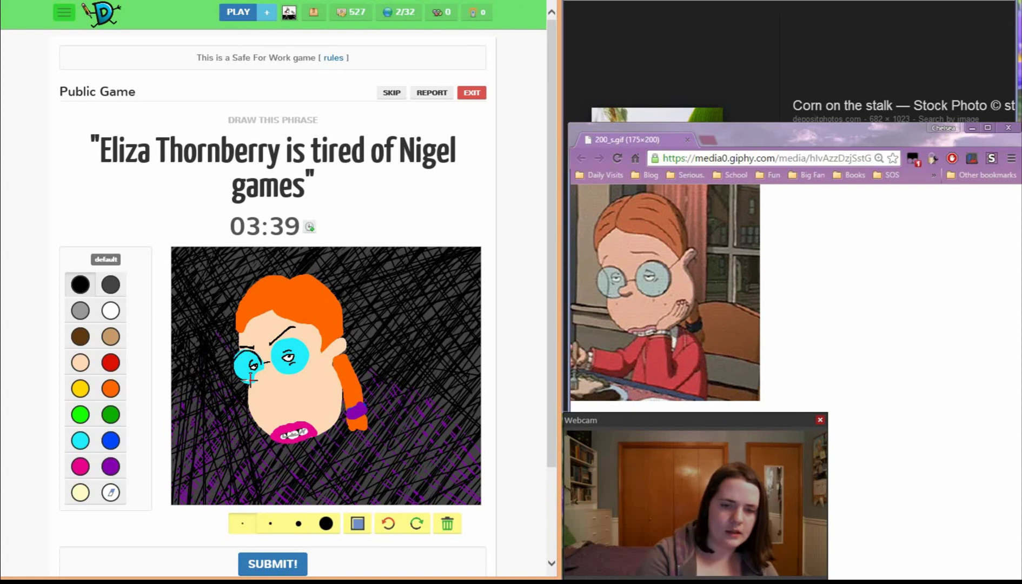
click(388, 524)
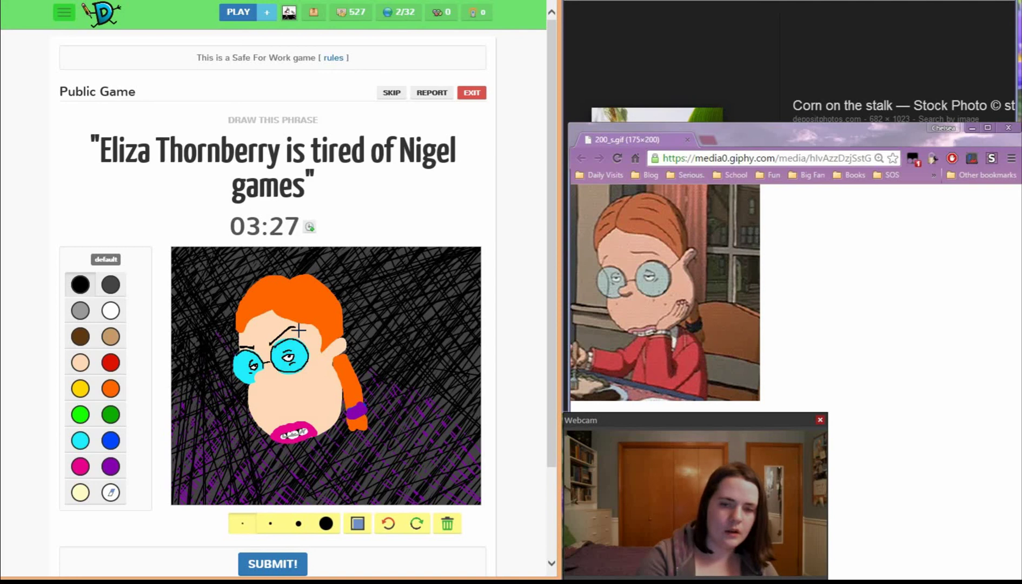
click(389, 524)
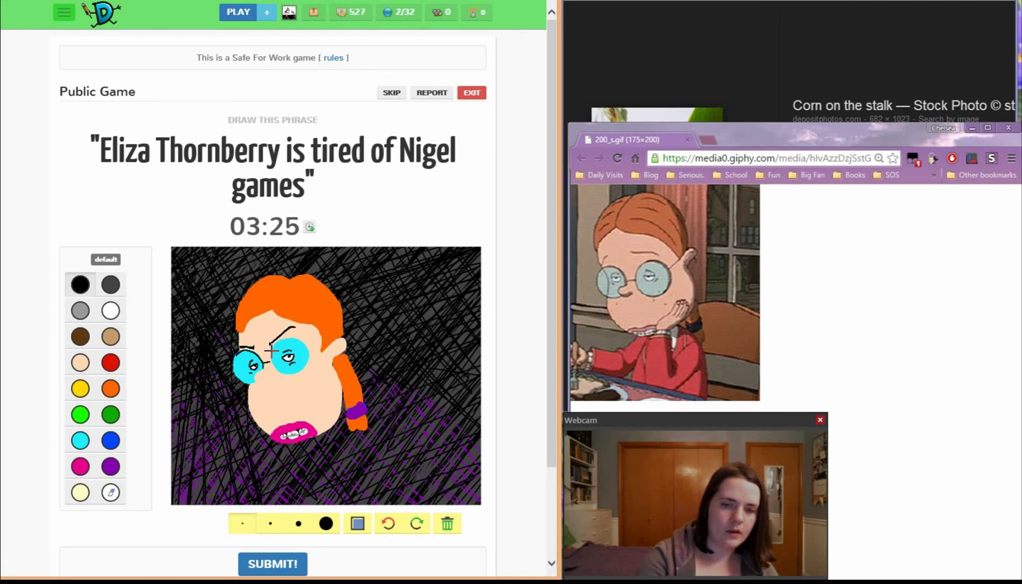
mouse_move(271, 351)
mouse_down()
mouse_move(297, 340)
mouse_move(308, 362)
mouse_move(291, 373)
mouse_move(274, 351)
mouse_up()
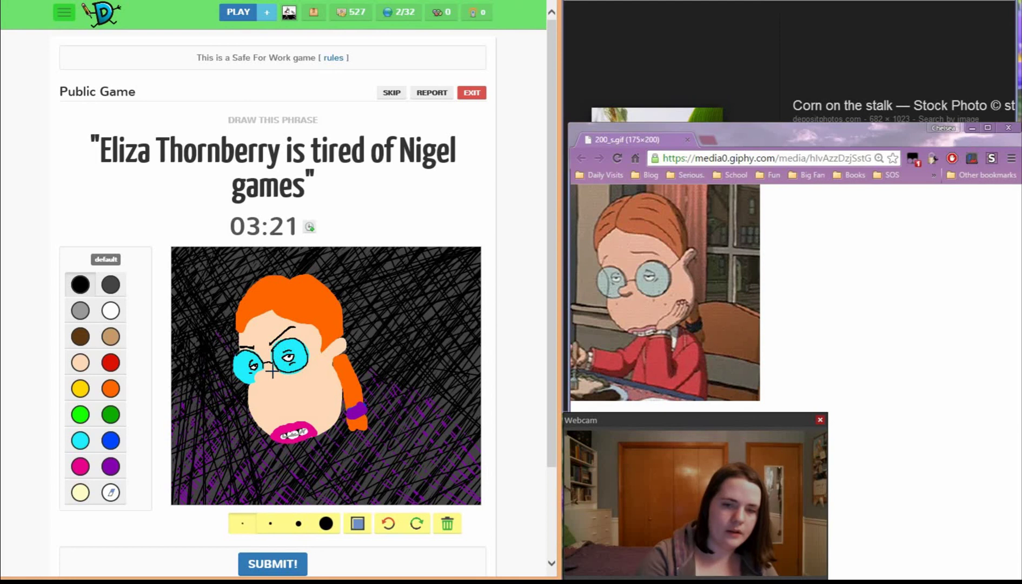
Draw Eliza's nose line in black and add detail strokes to the braid's hair tie.
mouse_move(254, 374)
mouse_down()
mouse_move(261, 385)
mouse_move(271, 378)
mouse_up()
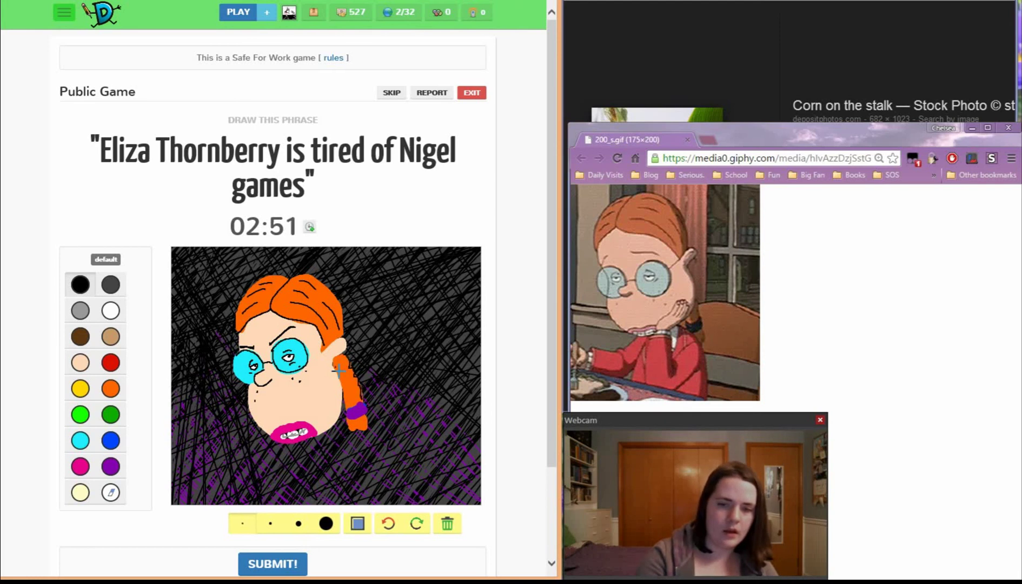
drag(346, 409, 367, 414)
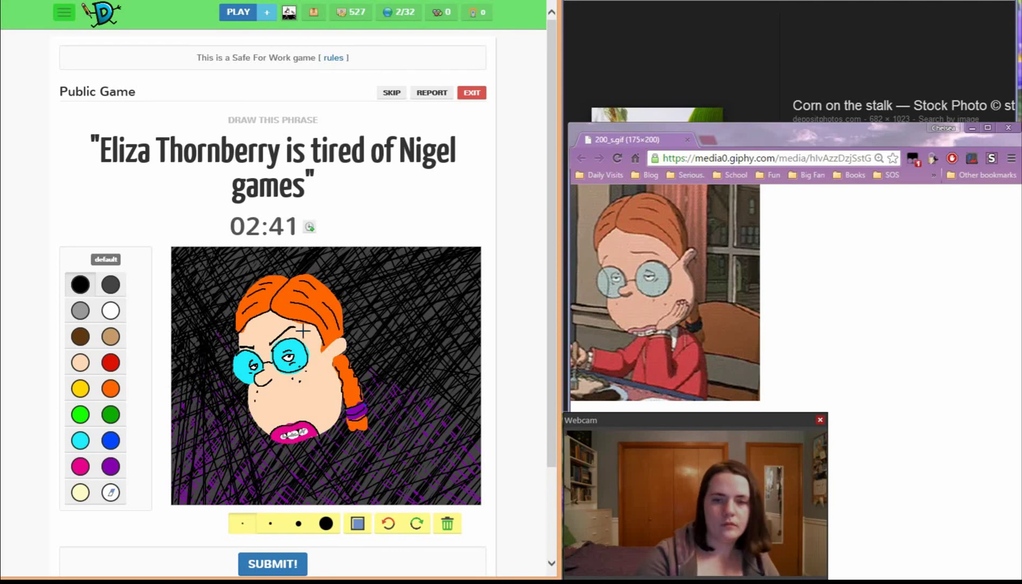
click(110, 311)
Paint a large white thought cloud at top right with a cream picture inside it.
click(326, 524)
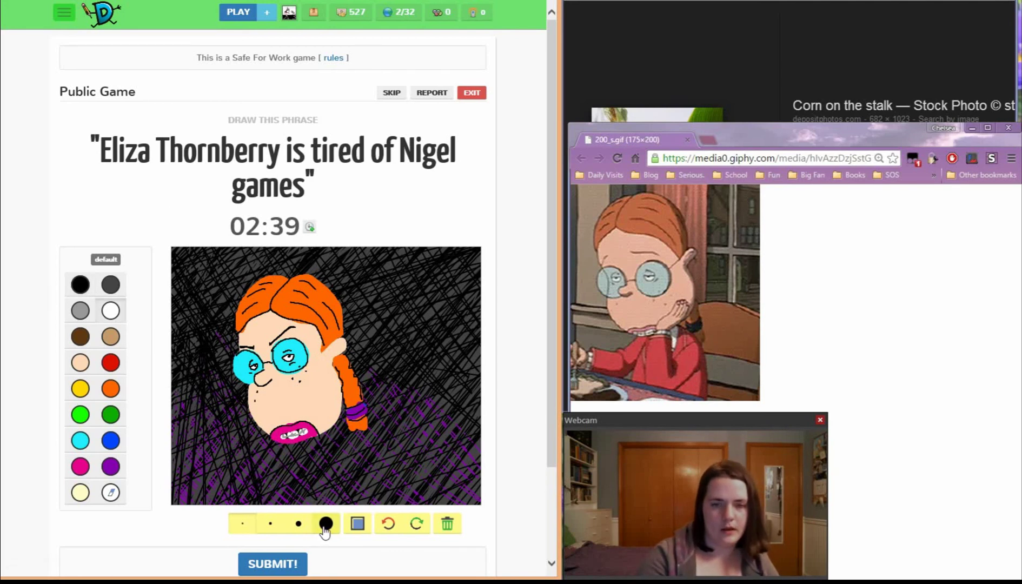
mouse_move(395, 291)
mouse_down()
mouse_move(405, 339)
mouse_move(398, 326)
mouse_move(414, 285)
mouse_move(451, 288)
mouse_move(443, 310)
mouse_move(453, 322)
mouse_move(435, 335)
mouse_move(444, 330)
mouse_move(410, 339)
mouse_move(430, 334)
mouse_move(382, 321)
mouse_move(381, 338)
mouse_move(418, 339)
mouse_move(417, 359)
mouse_move(448, 348)
mouse_move(442, 336)
mouse_move(466, 325)
mouse_up()
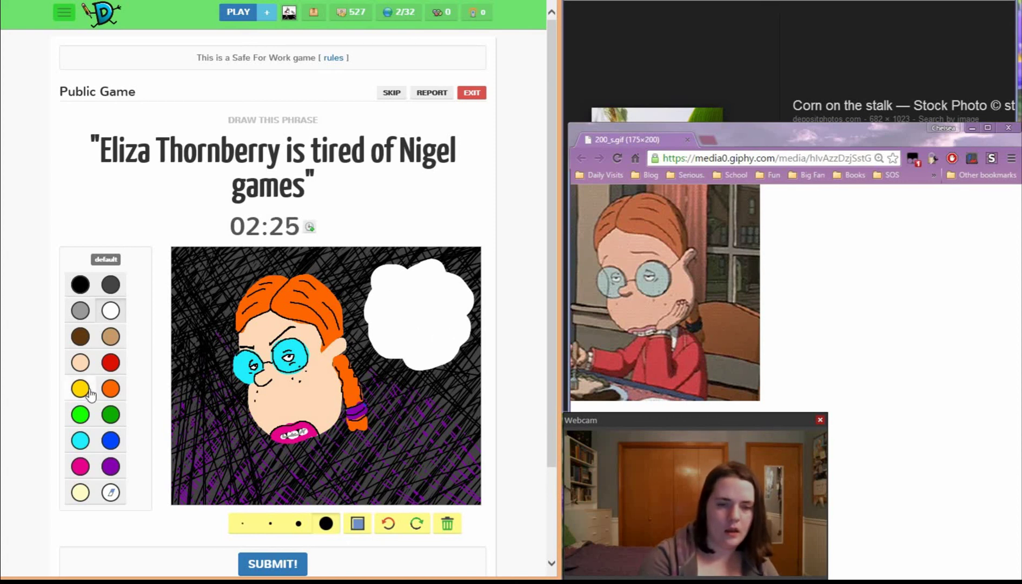
click(80, 493)
click(298, 524)
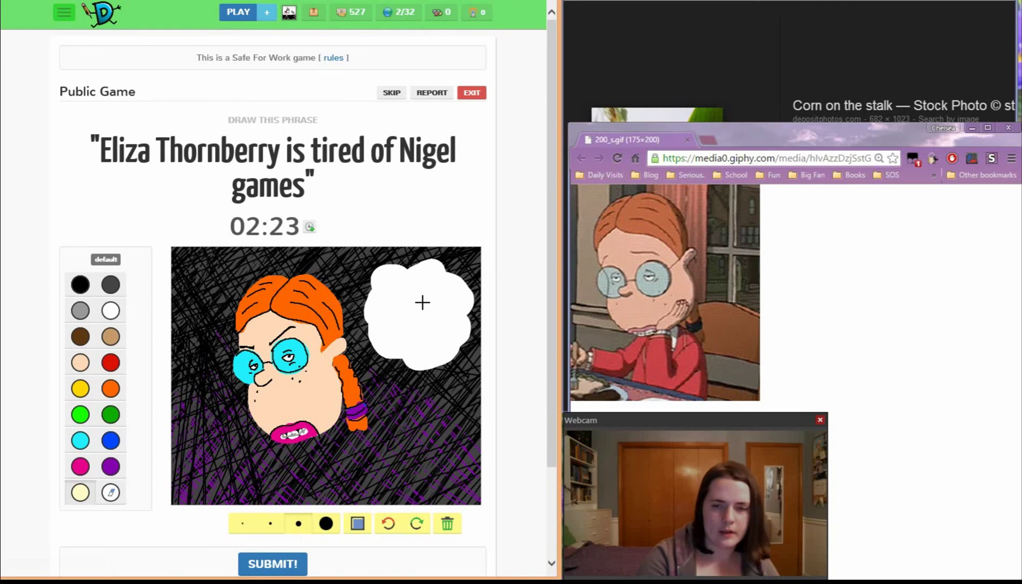
mouse_move(413, 330)
mouse_down()
mouse_move(450, 330)
mouse_move(457, 294)
mouse_move(416, 294)
mouse_move(413, 331)
mouse_move(434, 333)
mouse_move(448, 334)
mouse_move(452, 297)
mouse_move(425, 325)
mouse_up()
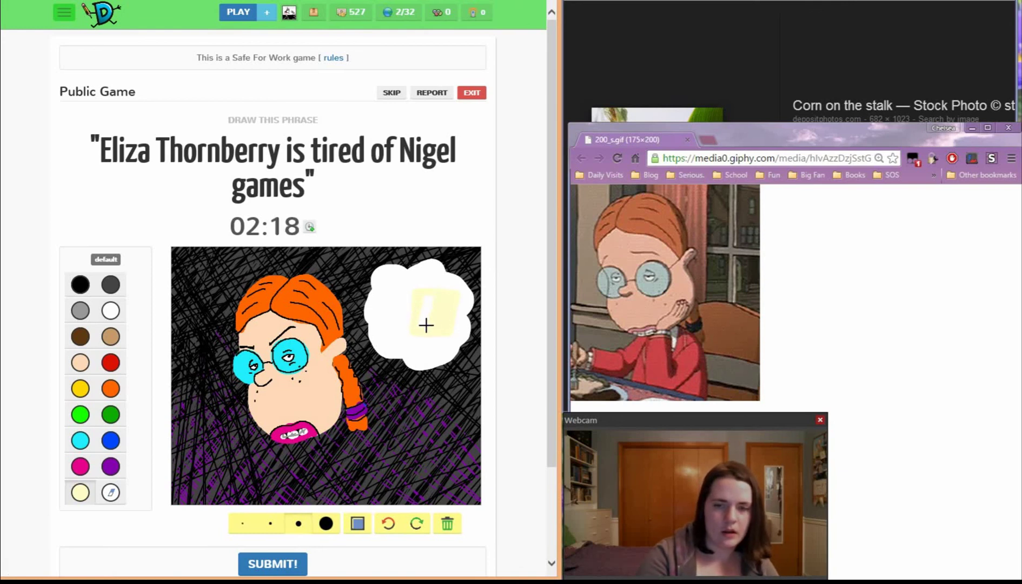
Search Google Images for 'nigel thornberry', browse the results, then return to the drawing.
click(628, 114)
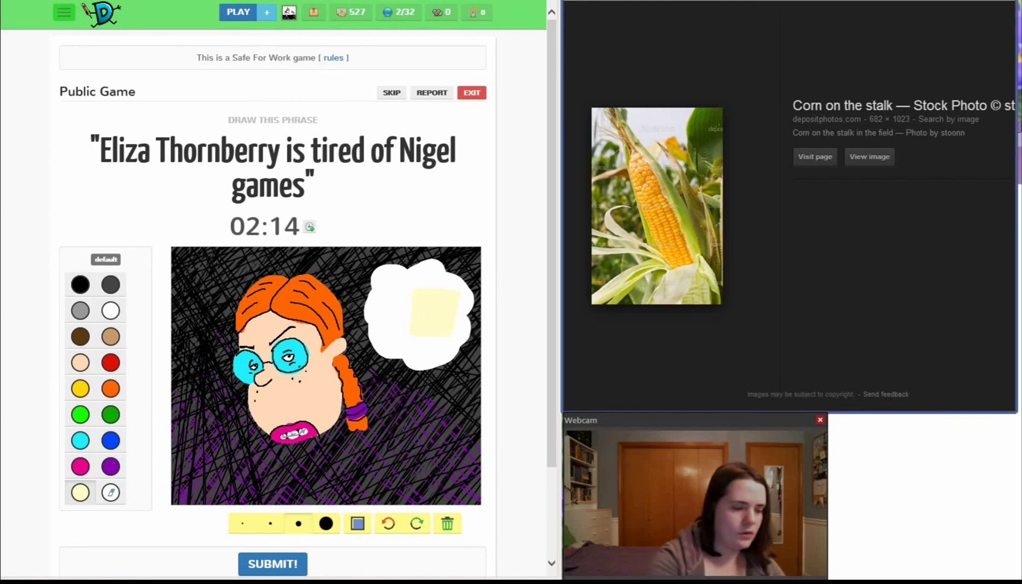
key(ctrl+l)
text(nigel thr)
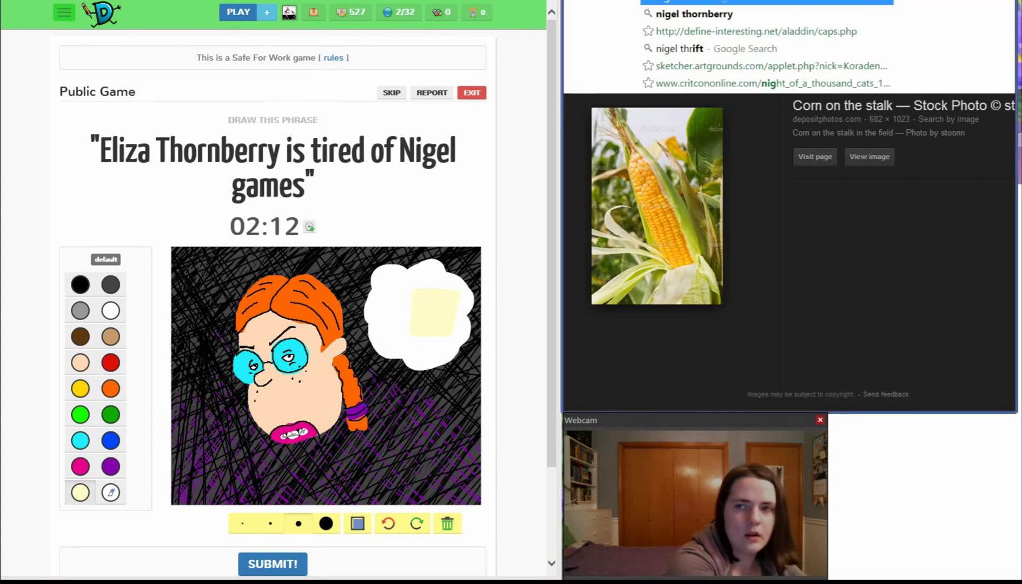
click(745, 16)
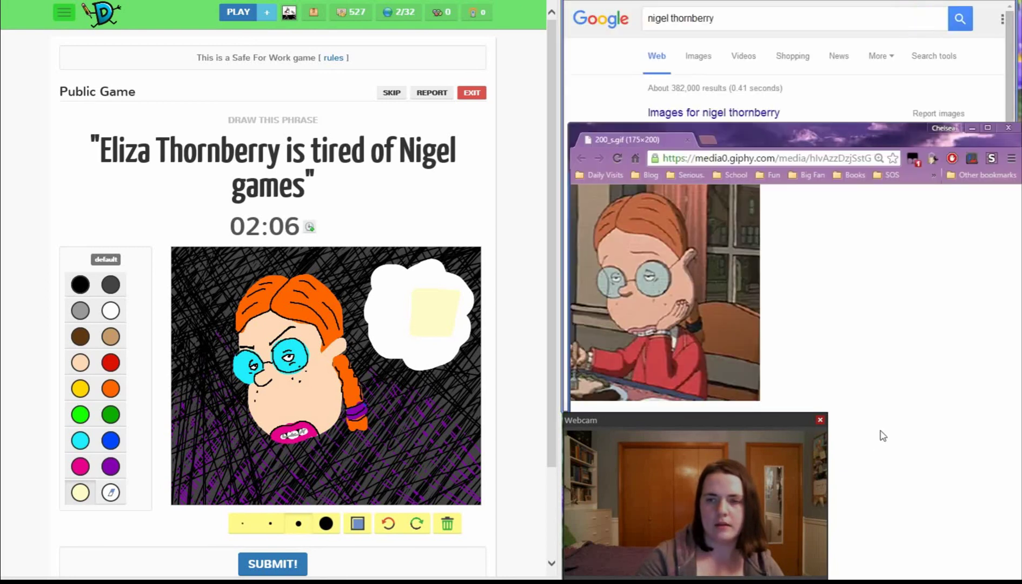
click(835, 115)
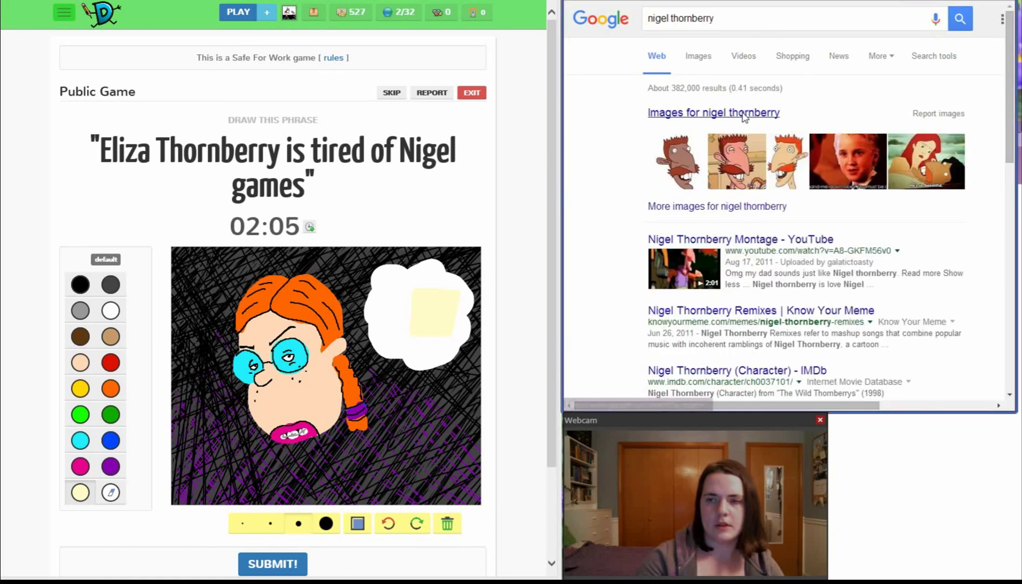
click(745, 114)
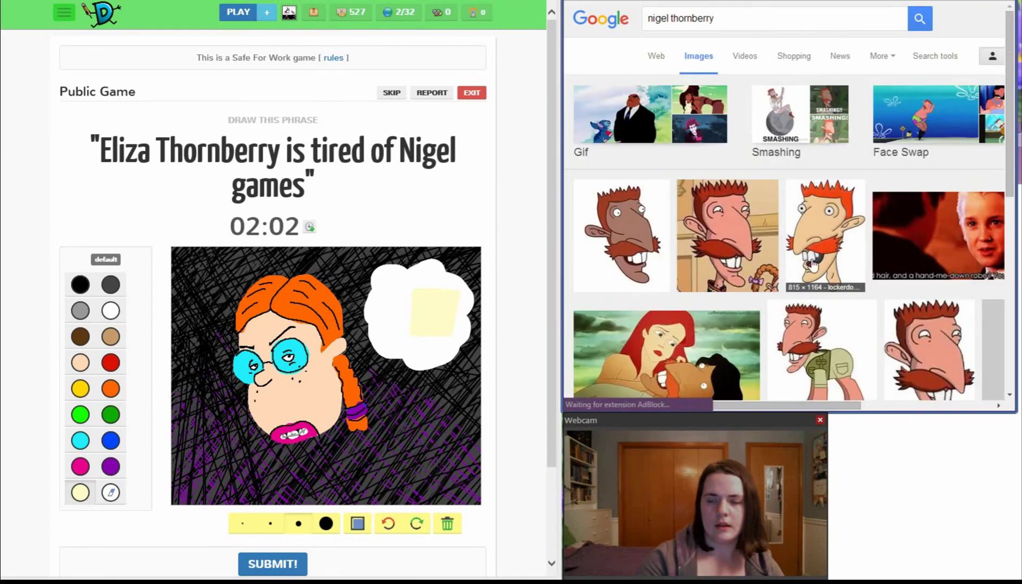
scroll(821, 251, down, 2)
scroll(821, 252, down, 1)
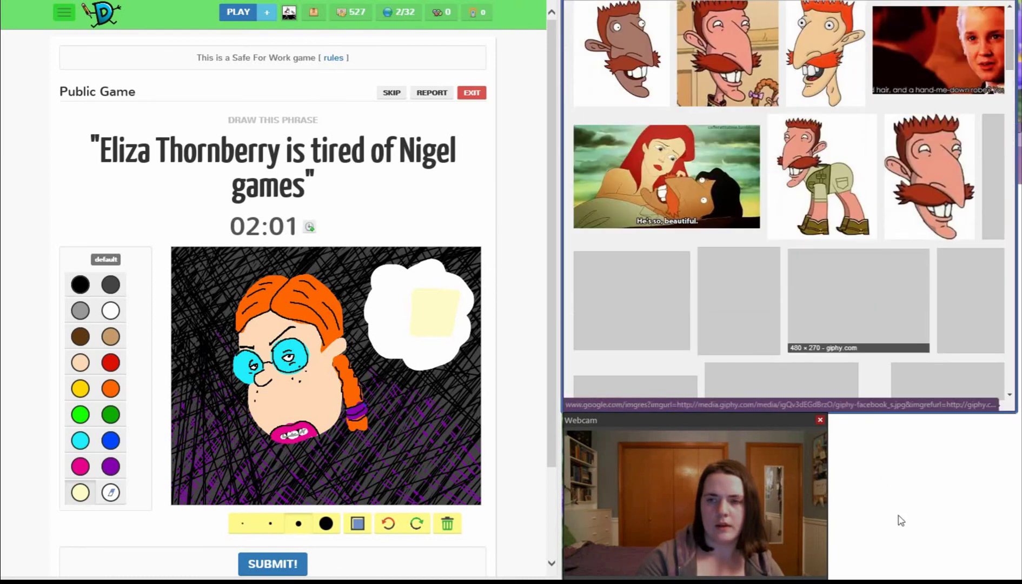
key(alt+Tab)
click(535, 197)
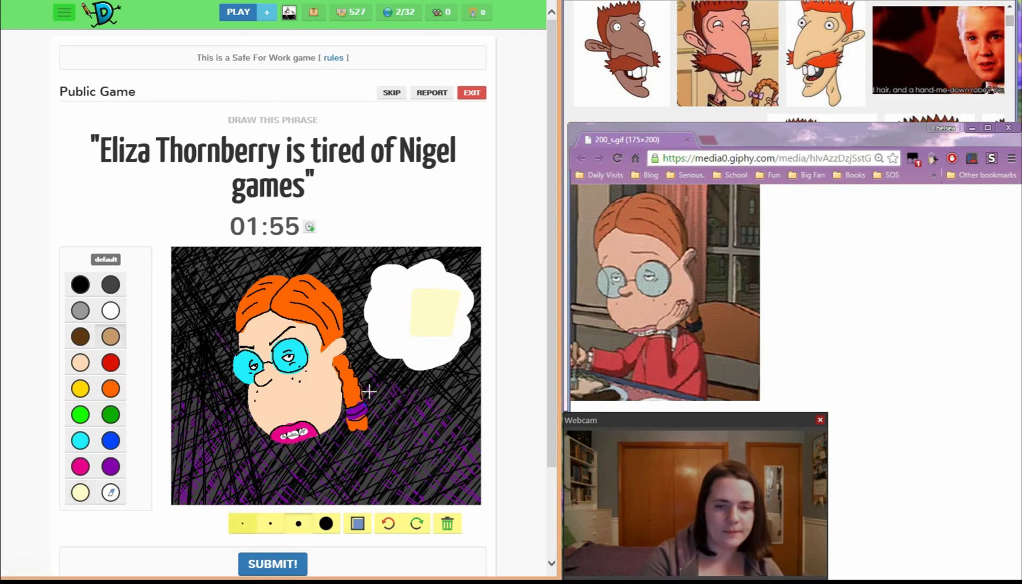
Start sketching Nigel in the cream picture with the thinnest black brush, undoing the first attempt.
drag(415, 294, 417, 338)
click(388, 523)
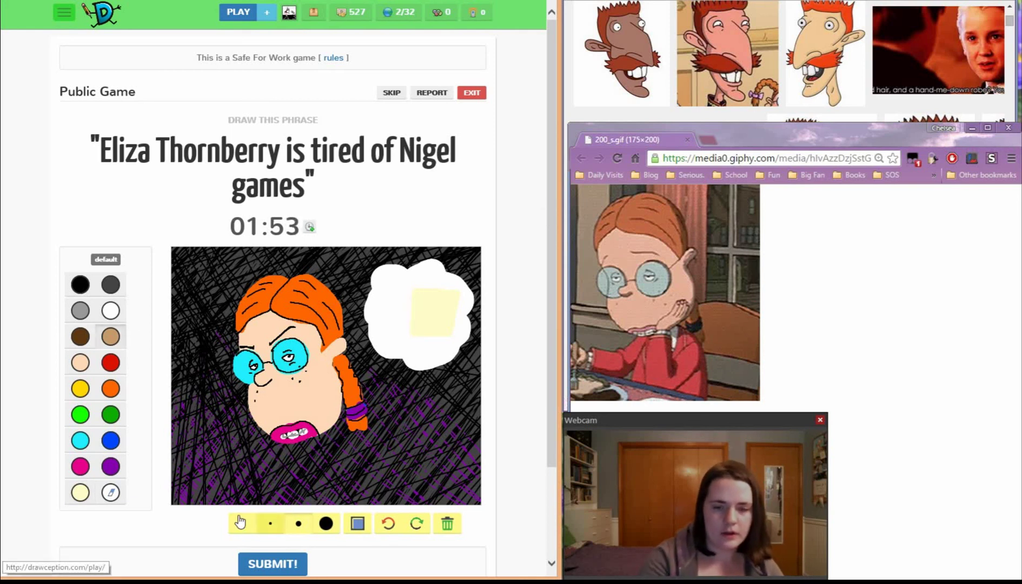
click(243, 523)
mouse_move(411, 302)
mouse_down()
mouse_move(411, 337)
mouse_move(448, 337)
mouse_move(456, 293)
mouse_move(411, 292)
mouse_up()
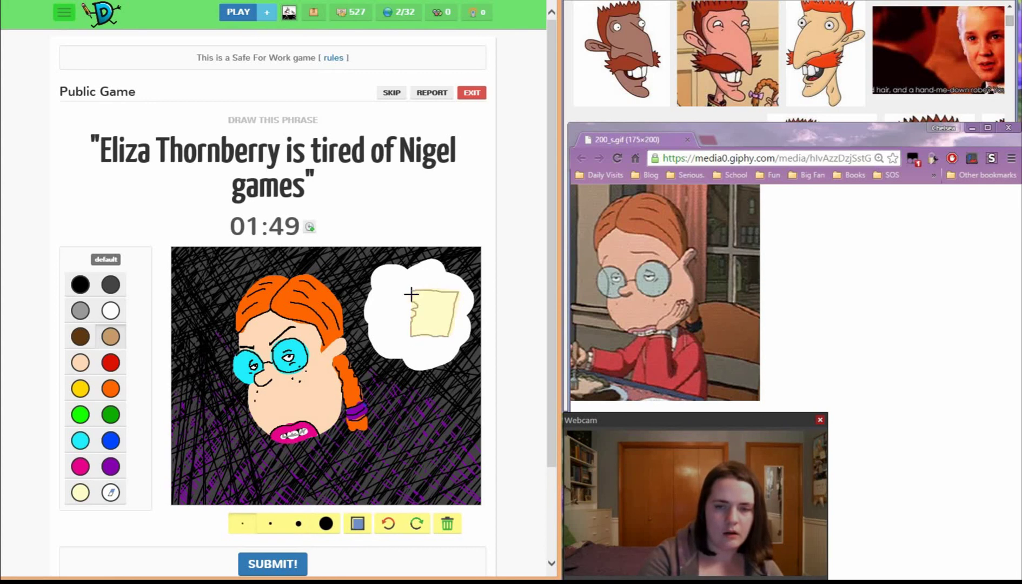
Paint an orange blob beside the picture and scribble black tiger features onto it.
click(110, 388)
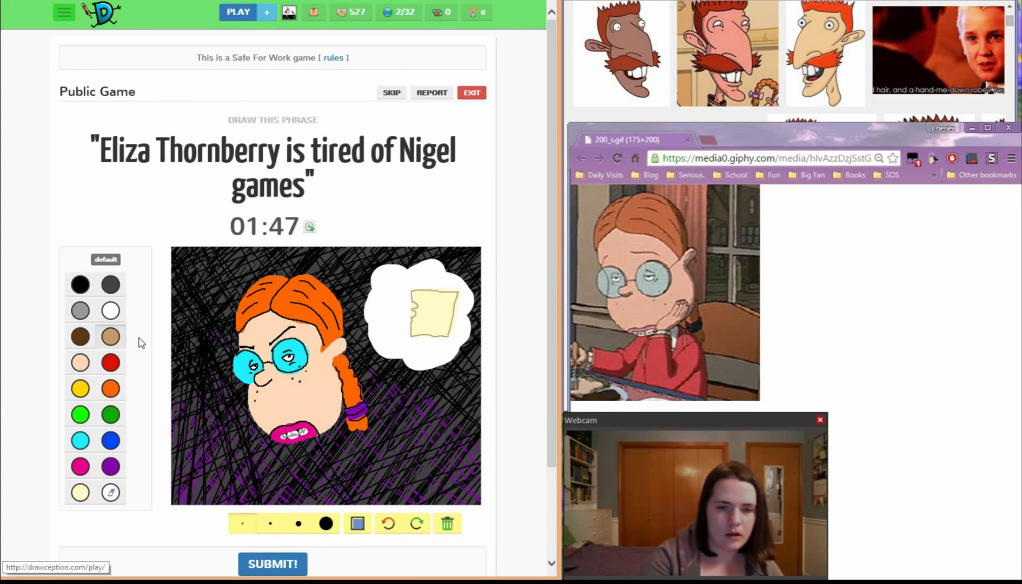
click(299, 524)
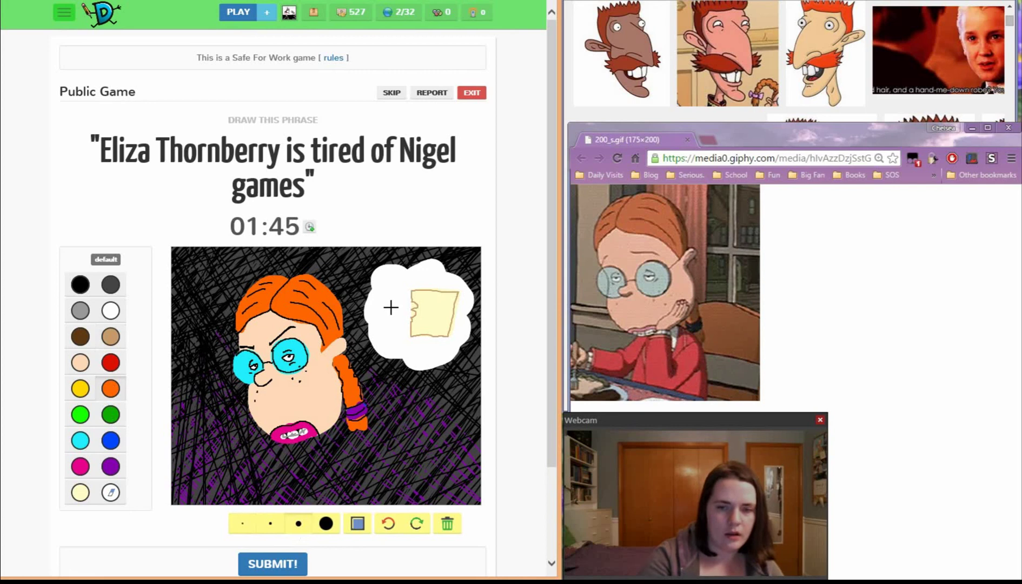
mouse_move(393, 303)
mouse_down()
mouse_move(378, 302)
mouse_move(395, 322)
mouse_move(403, 295)
mouse_move(386, 312)
mouse_move(393, 308)
mouse_up()
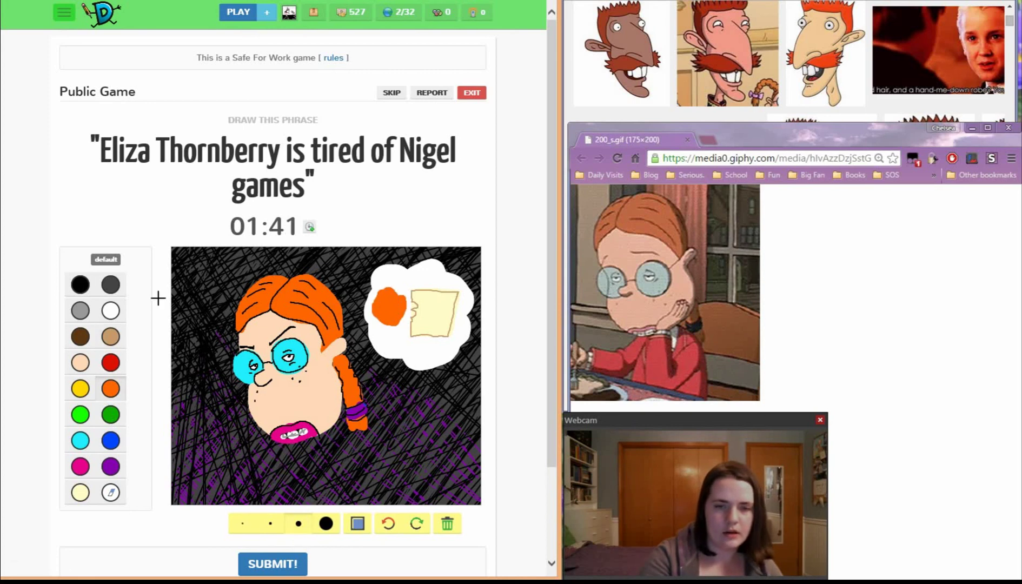
click(81, 285)
click(245, 525)
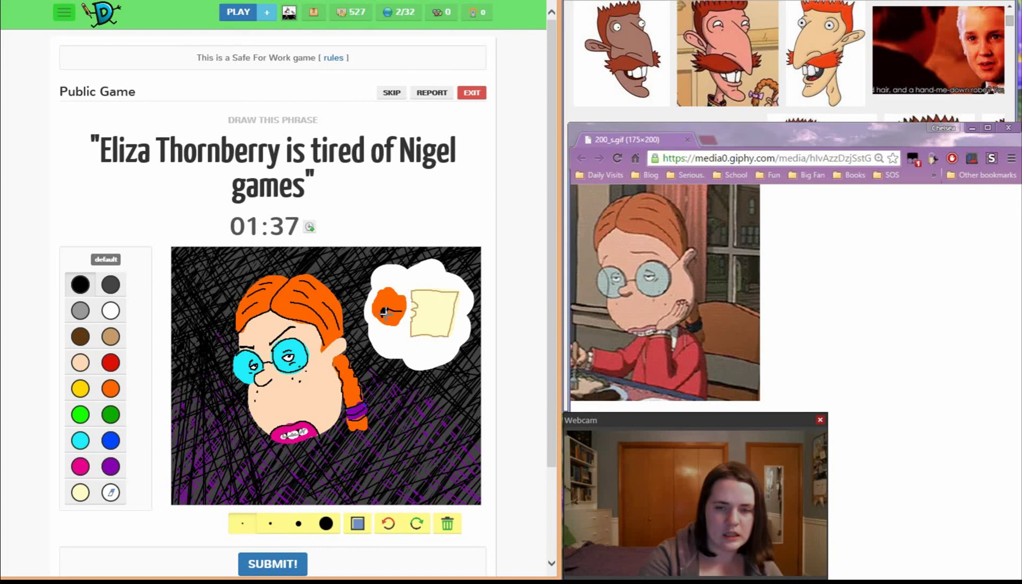
drag(384, 312, 393, 315)
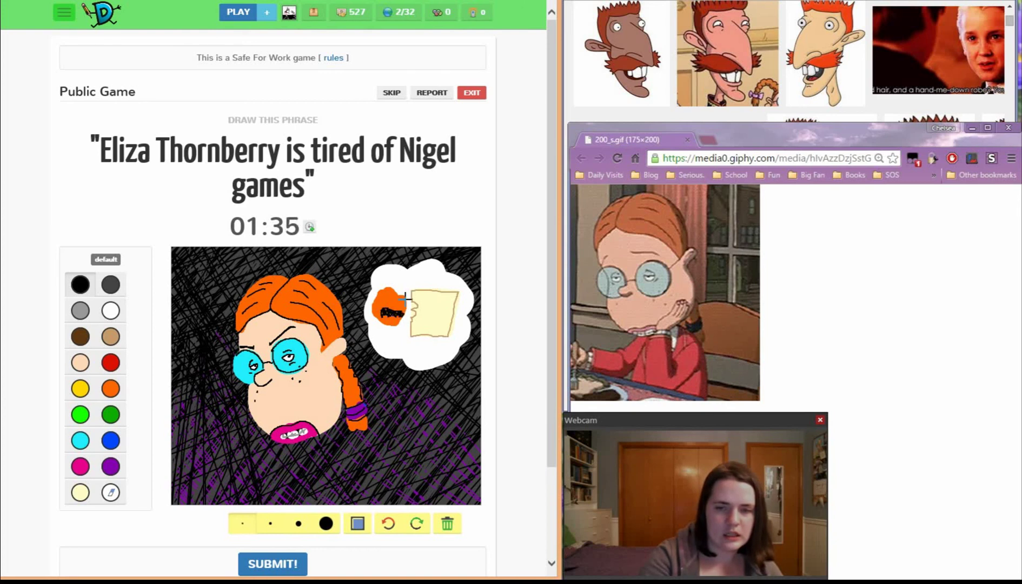
drag(399, 303, 406, 304)
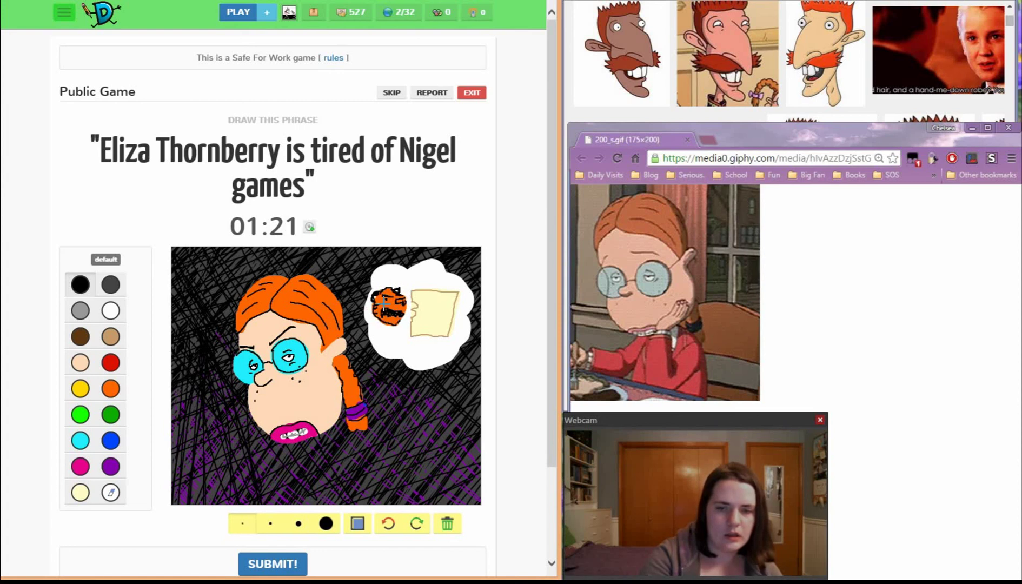
Extend a black stroke toward the paper and paint the tiger's orange body over it with the medium brush.
drag(383, 303, 406, 304)
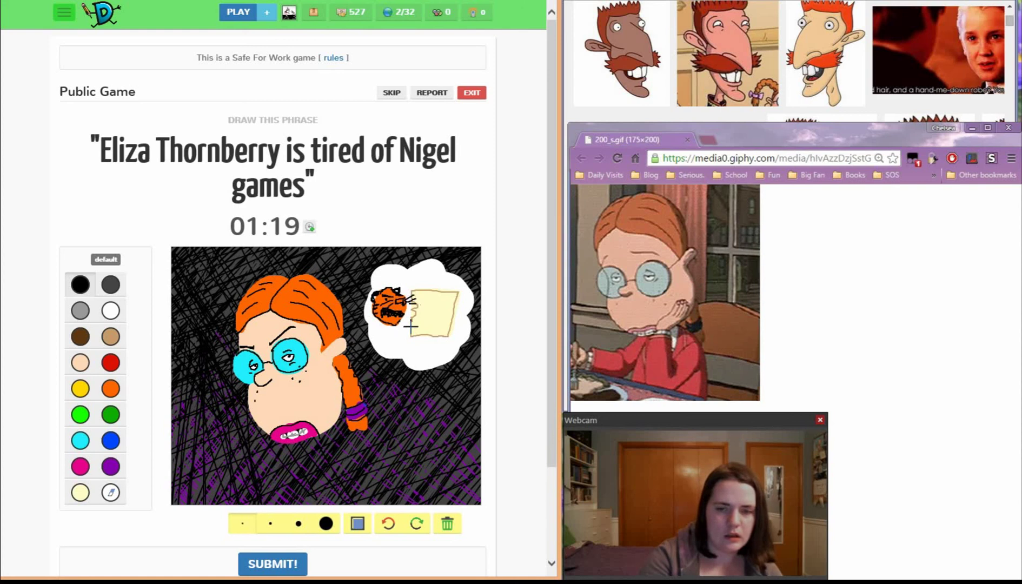
click(298, 523)
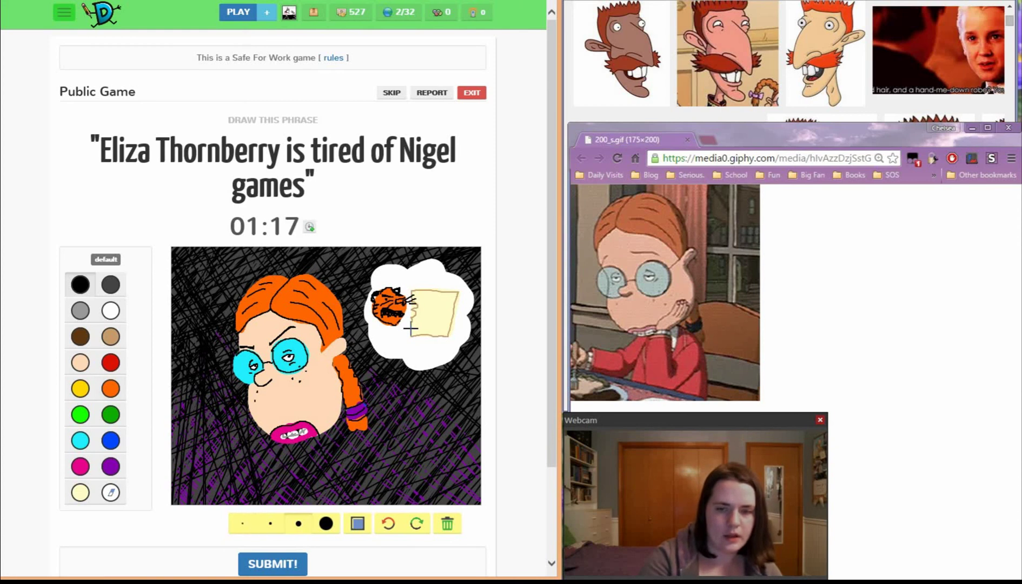
click(110, 388)
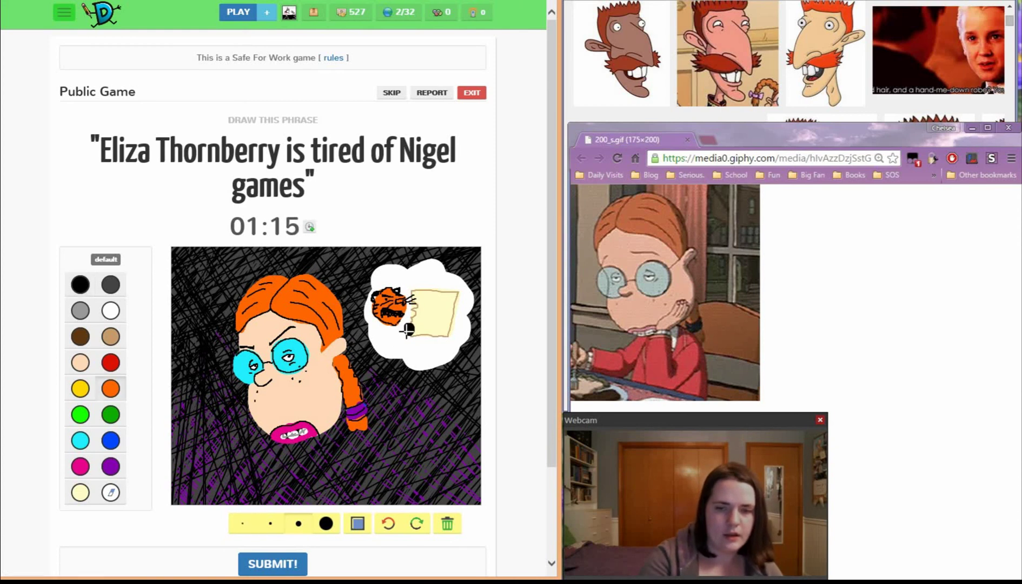
mouse_move(409, 328)
mouse_down()
mouse_move(373, 335)
mouse_move(385, 349)
mouse_move(369, 316)
mouse_move(375, 323)
mouse_up()
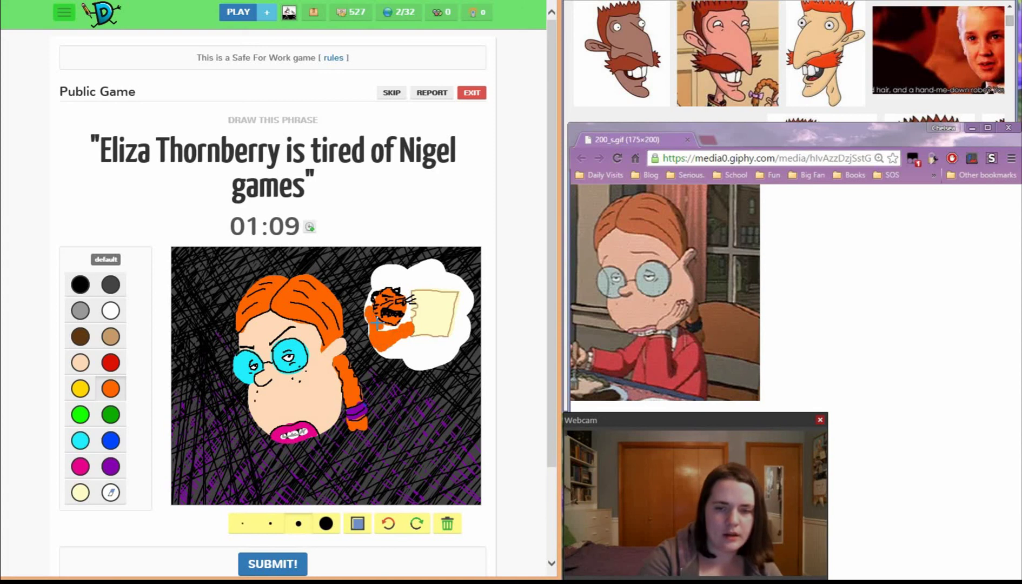
click(80, 284)
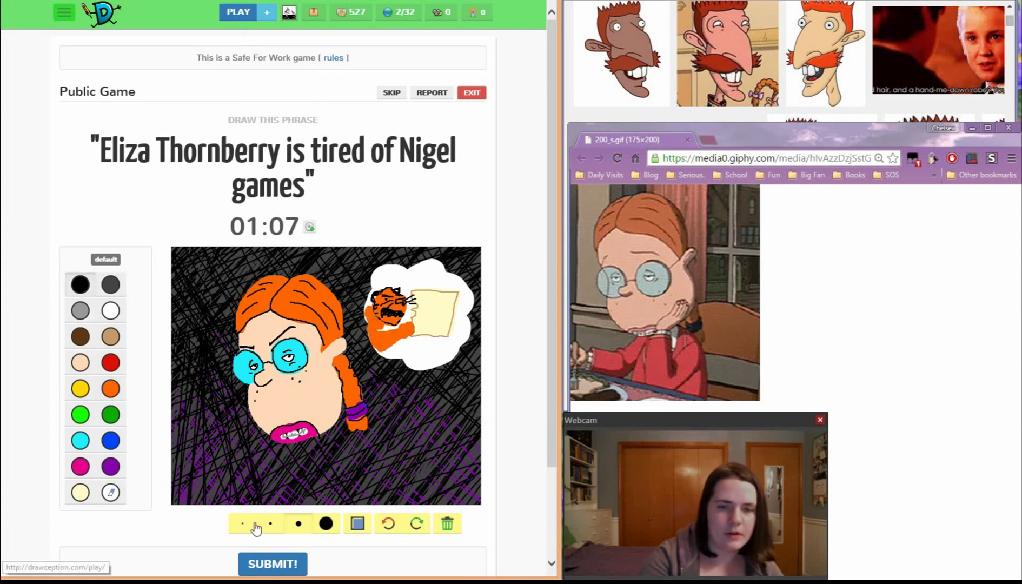
click(254, 528)
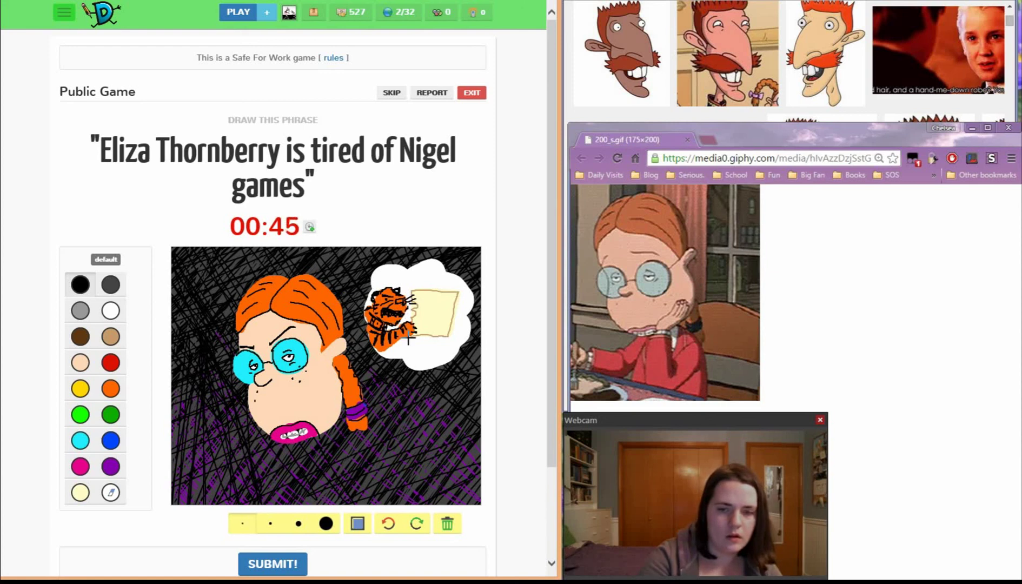
Paint a peach neck below Eliza's mouth with the medium brush, repainting the first stroke.
click(80, 362)
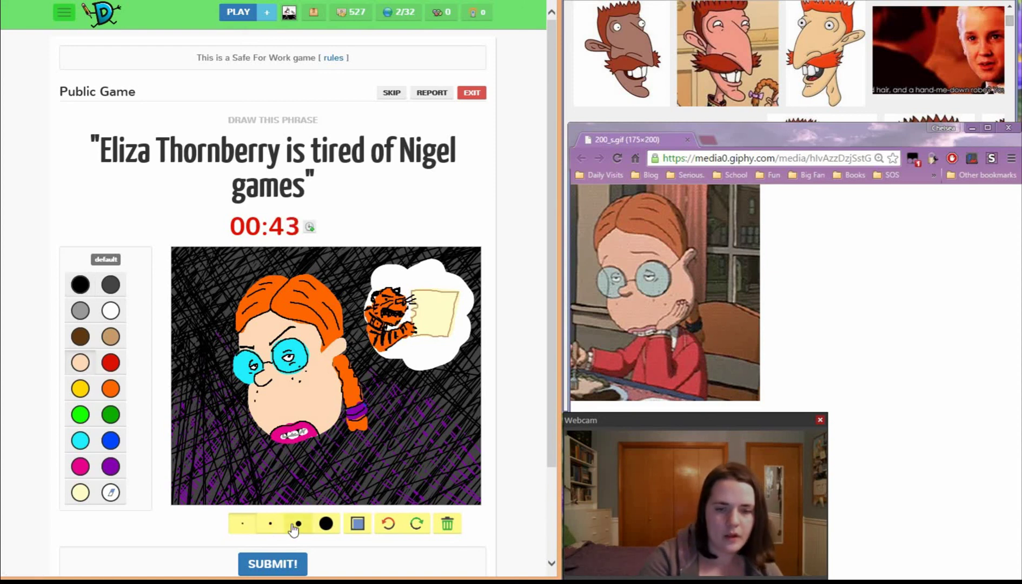
click(298, 524)
mouse_move(319, 458)
mouse_down()
mouse_move(323, 439)
mouse_move(331, 460)
mouse_move(326, 437)
mouse_move(317, 445)
mouse_up()
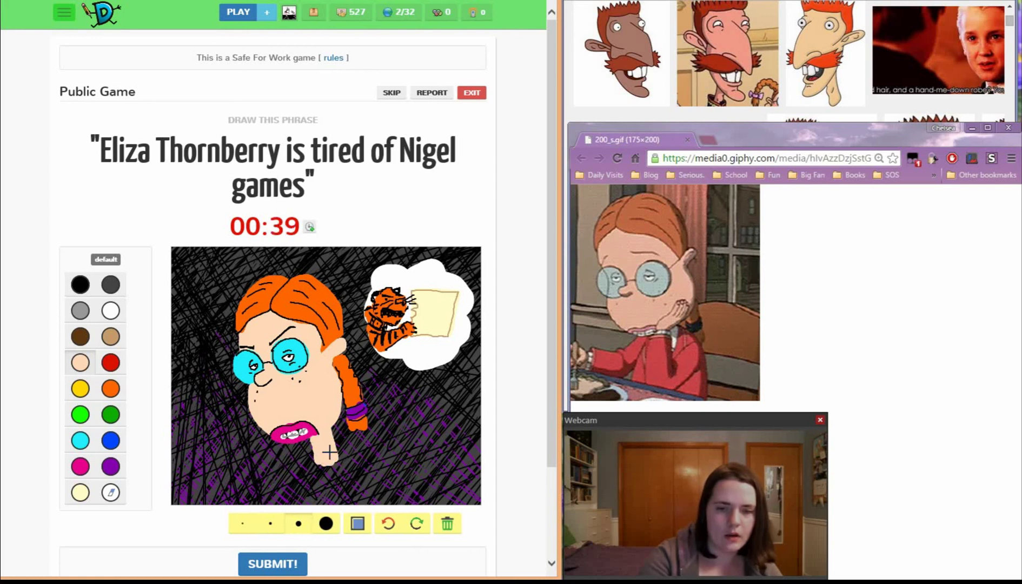
click(389, 523)
drag(321, 437, 327, 463)
Paint a red shirt along the bottom of the canvas with the largest brush.
click(111, 373)
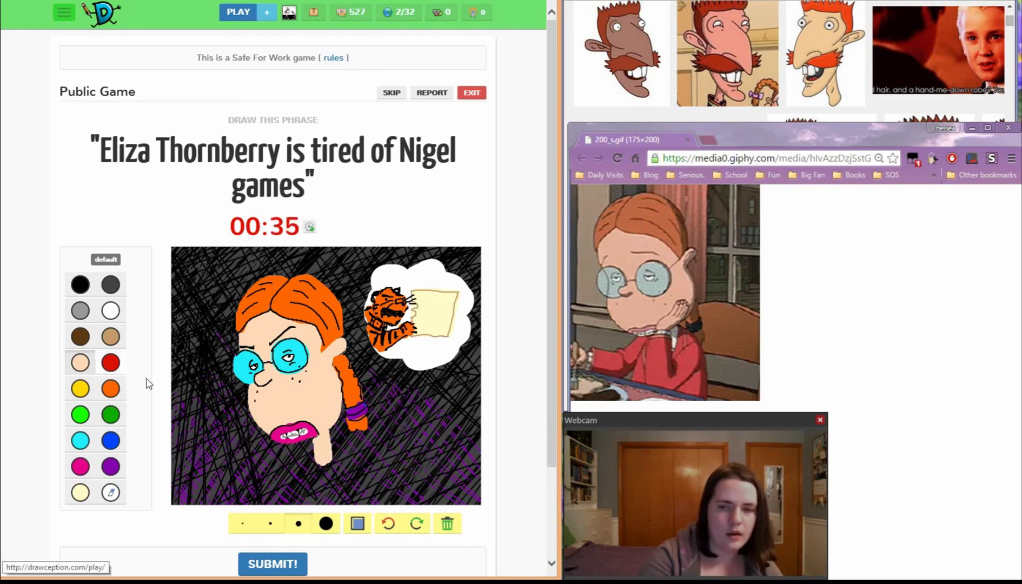
click(357, 524)
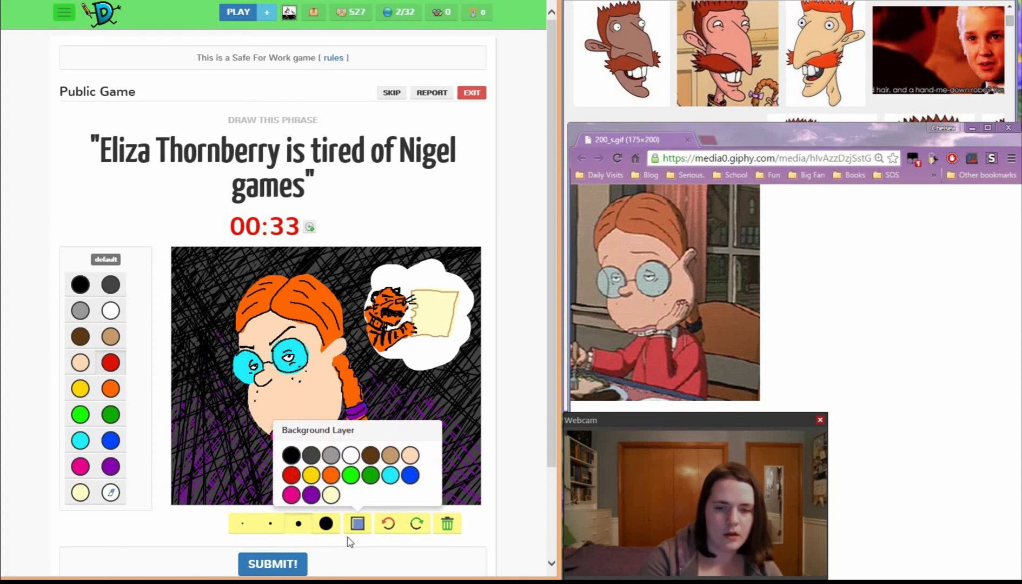
click(321, 468)
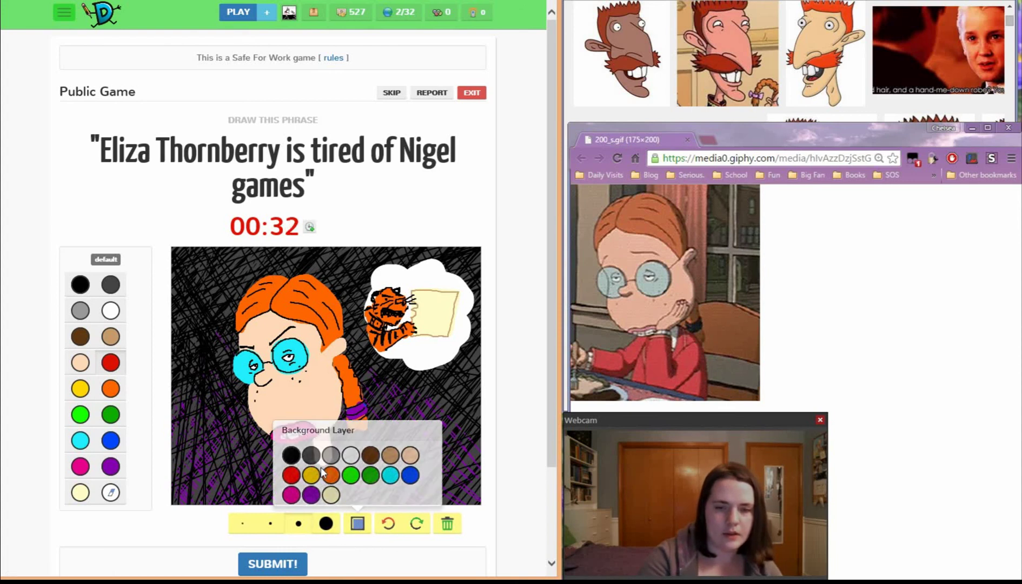
click(326, 523)
mouse_move(330, 474)
mouse_down()
mouse_move(350, 478)
mouse_move(316, 480)
mouse_move(305, 496)
mouse_move(353, 505)
mouse_up()
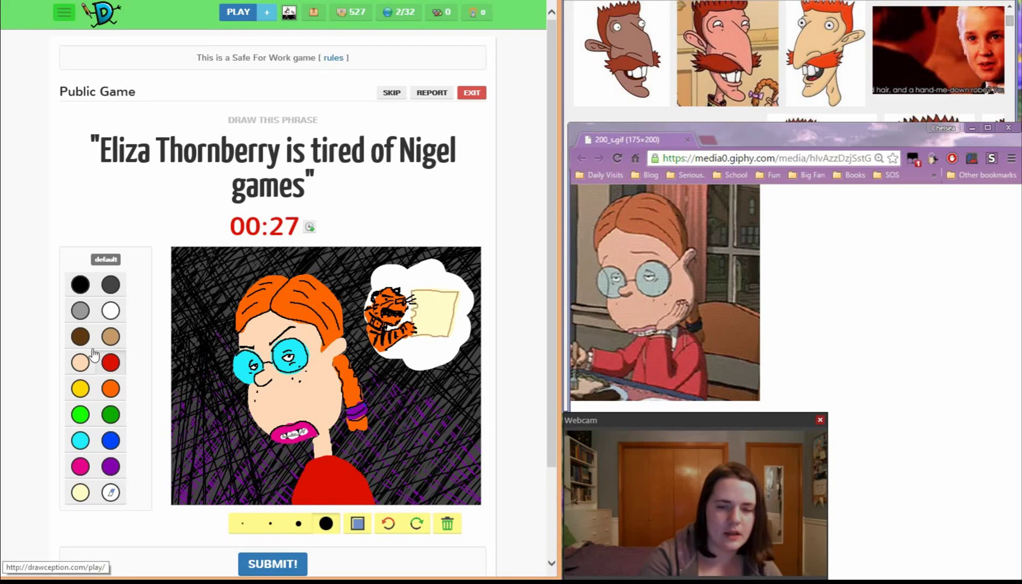
Paint a peach face onto the thought-bubble paper with the medium brush.
click(80, 363)
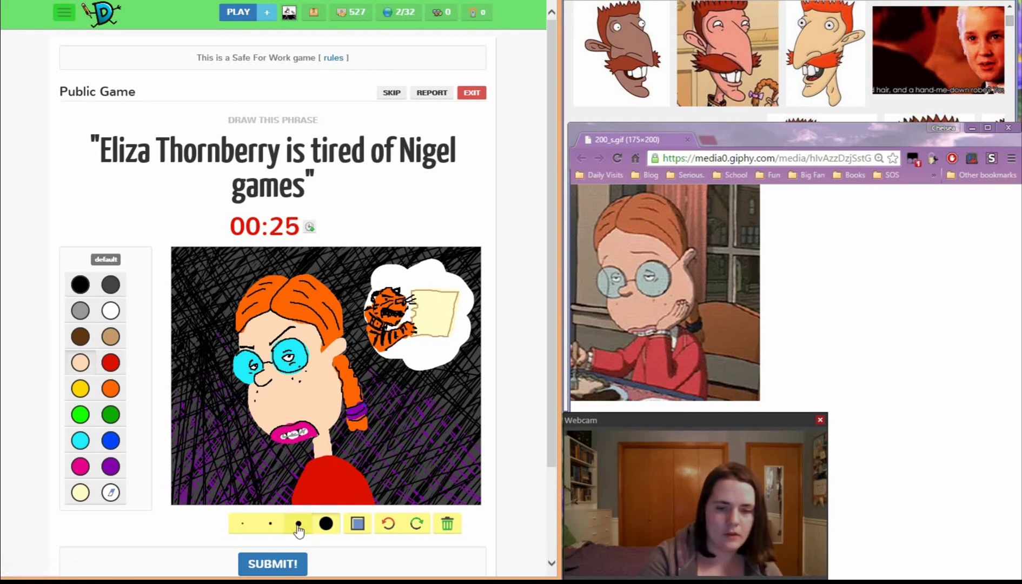
click(299, 524)
mouse_move(431, 329)
mouse_down()
mouse_move(431, 304)
mouse_move(434, 317)
mouse_move(446, 309)
mouse_move(442, 331)
mouse_up()
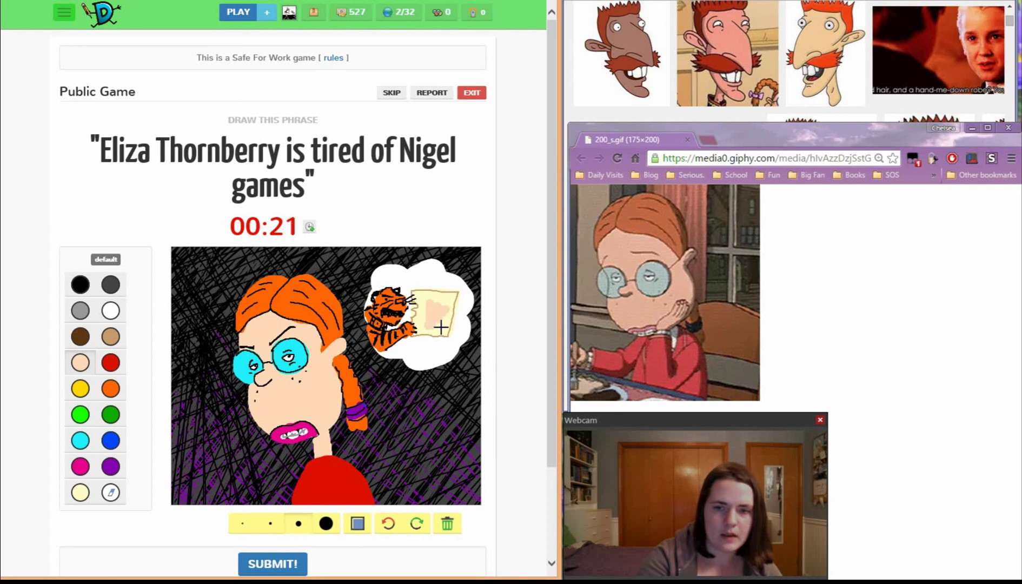
Add red hair marks and a black line to the face on the paper with the thinnest brush.
click(110, 362)
click(242, 524)
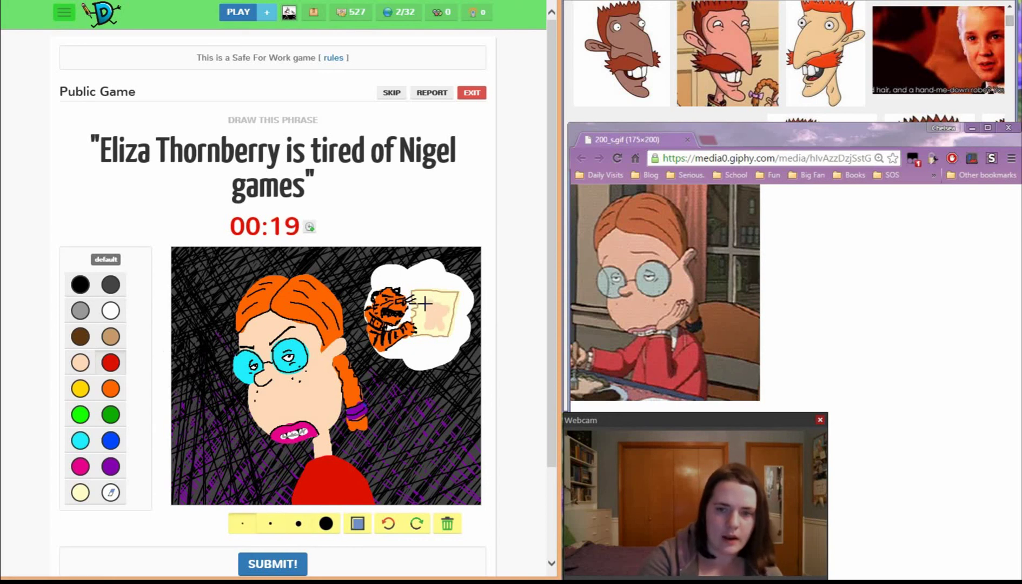
drag(428, 302, 442, 301)
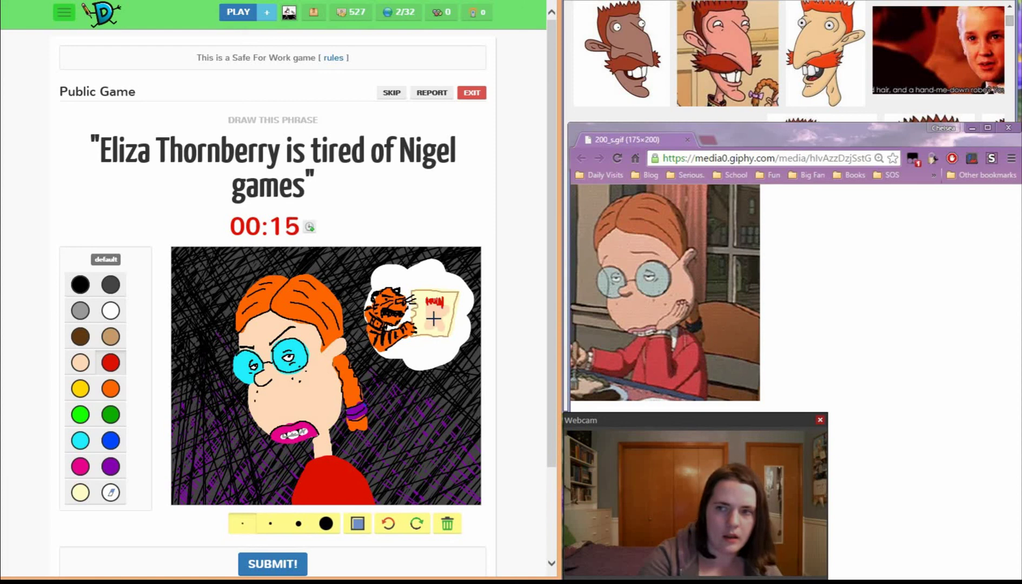
mouse_move(441, 316)
mouse_down()
mouse_move(416, 319)
mouse_move(425, 315)
mouse_up()
click(80, 363)
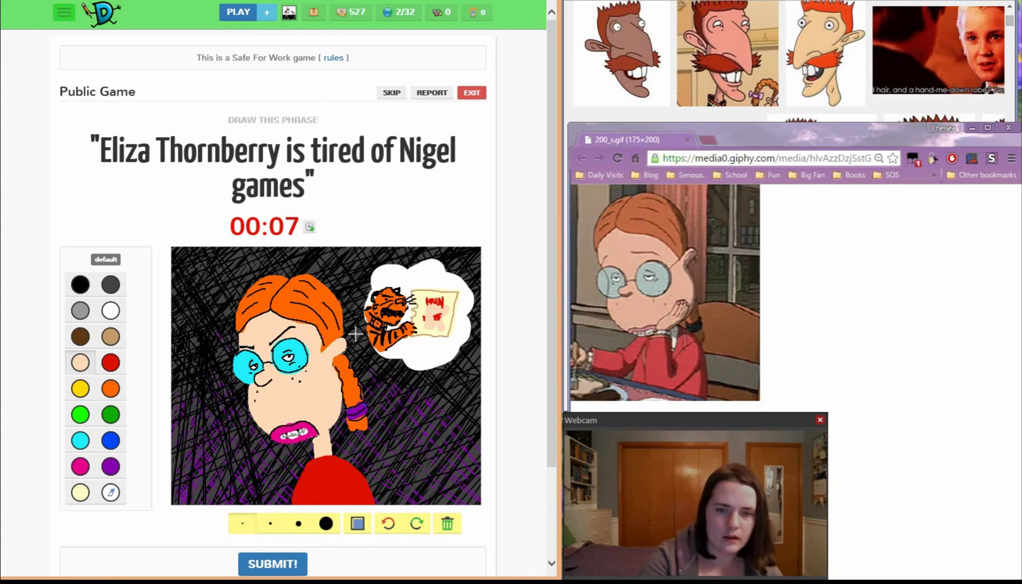
click(111, 310)
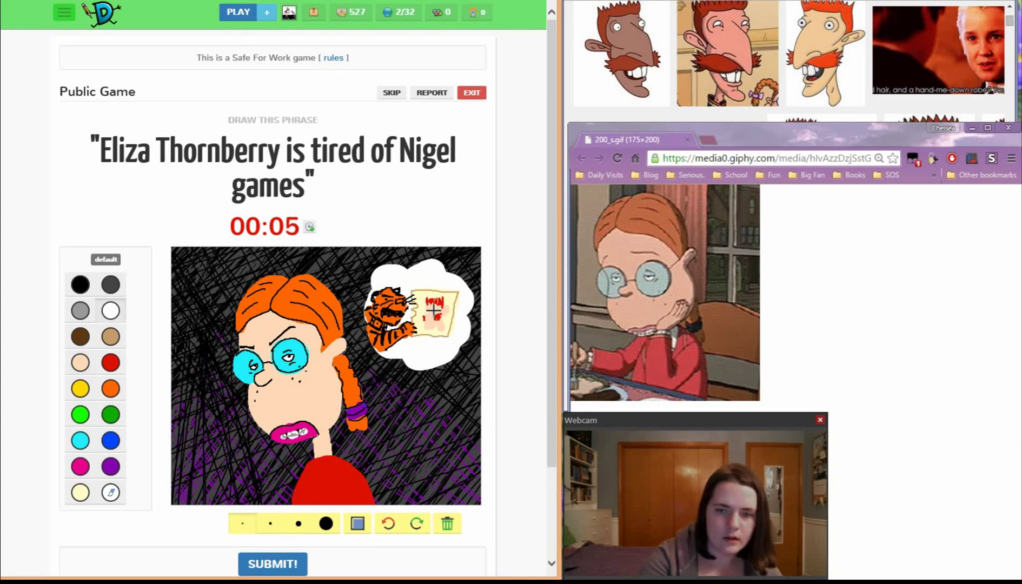
click(80, 284)
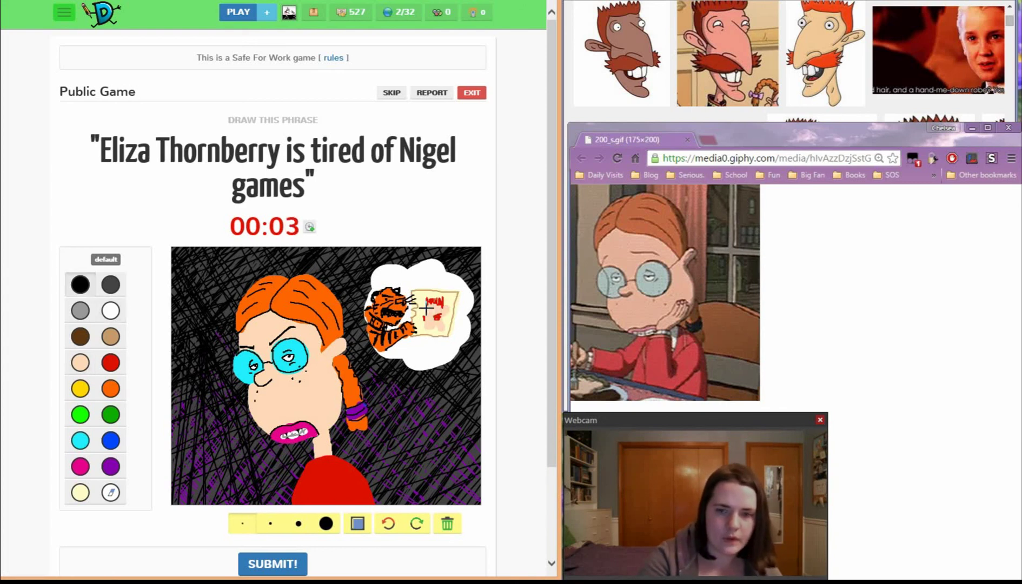
drag(425, 309, 429, 326)
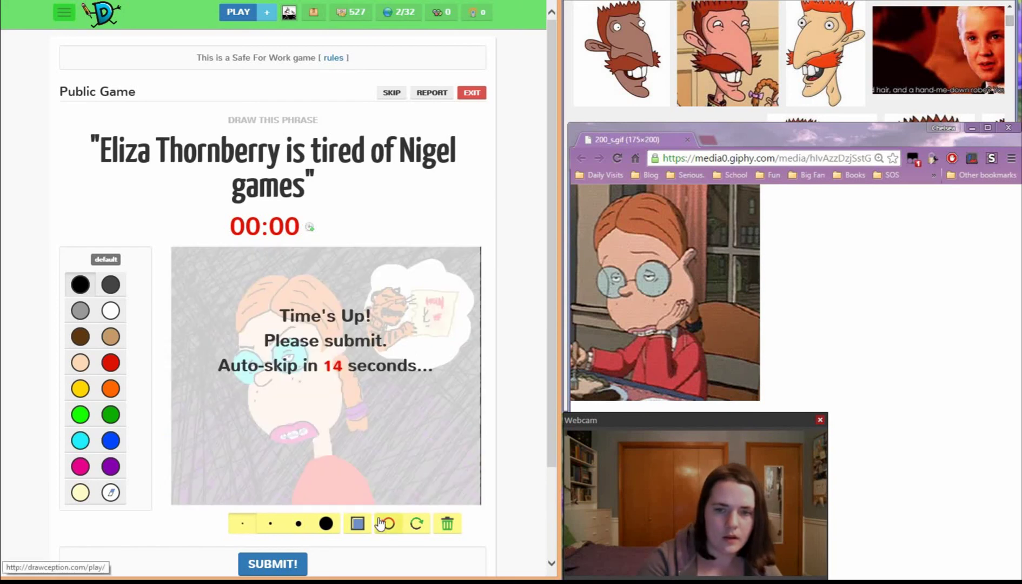
Submit the finished Eliza drawing to the public game.
click(283, 571)
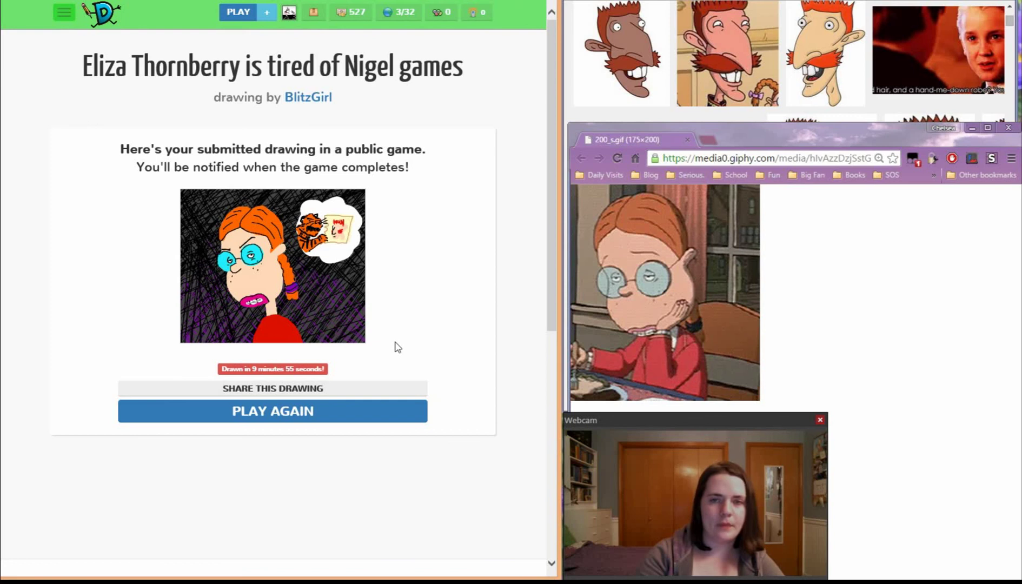
click(412, 18)
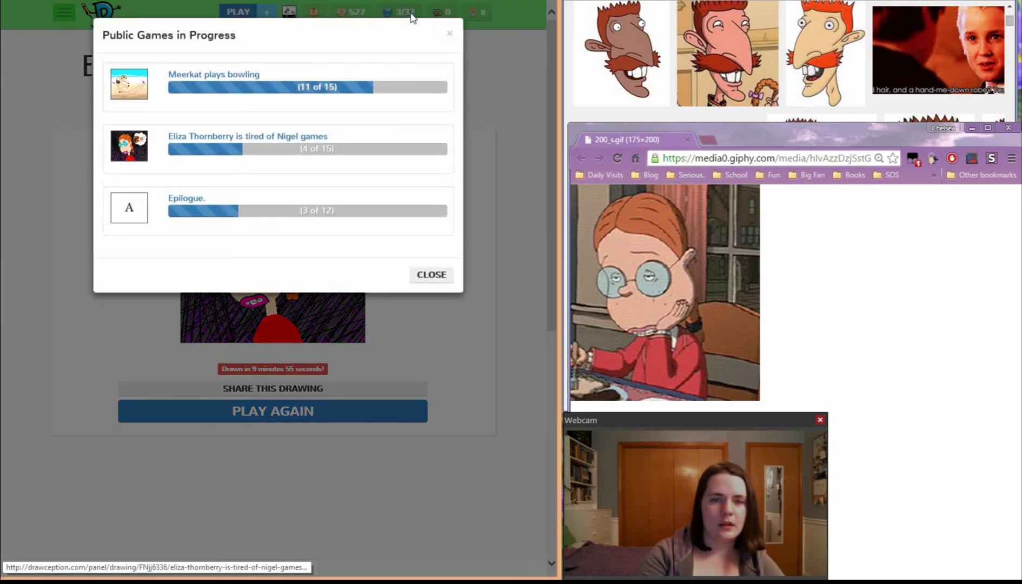
click(433, 277)
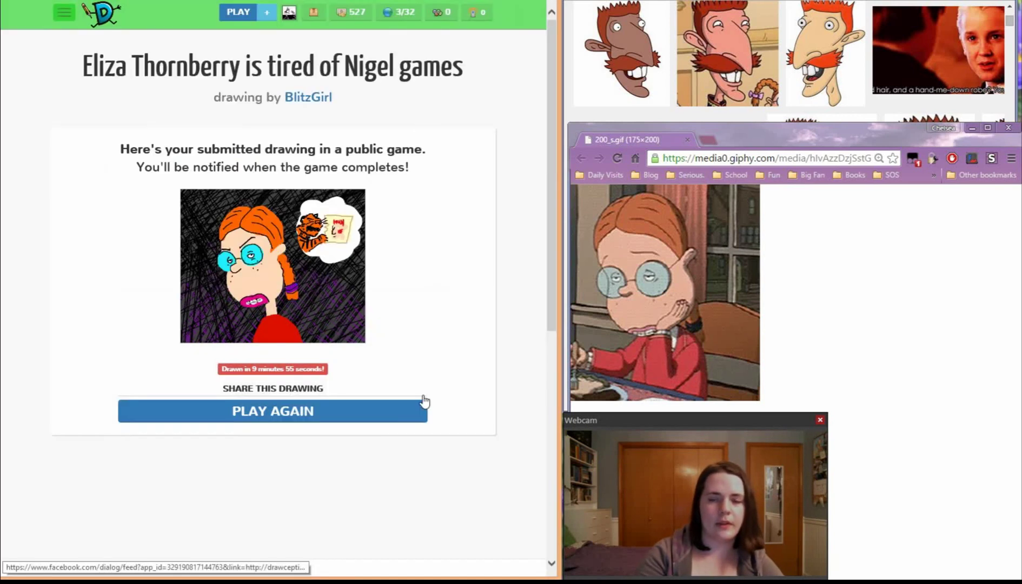
scroll(499, 333, down, 2)
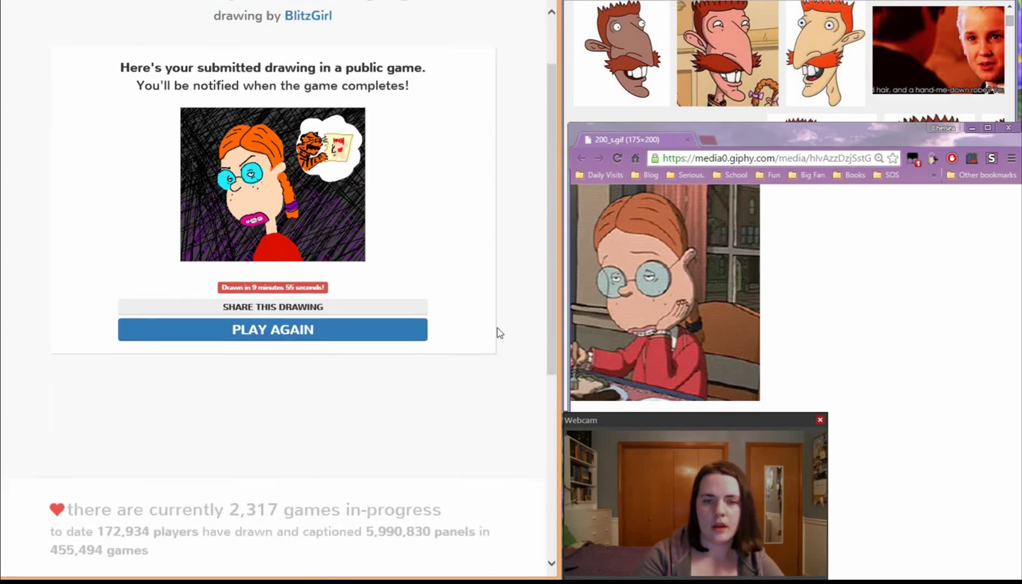
scroll(498, 333, up, 2)
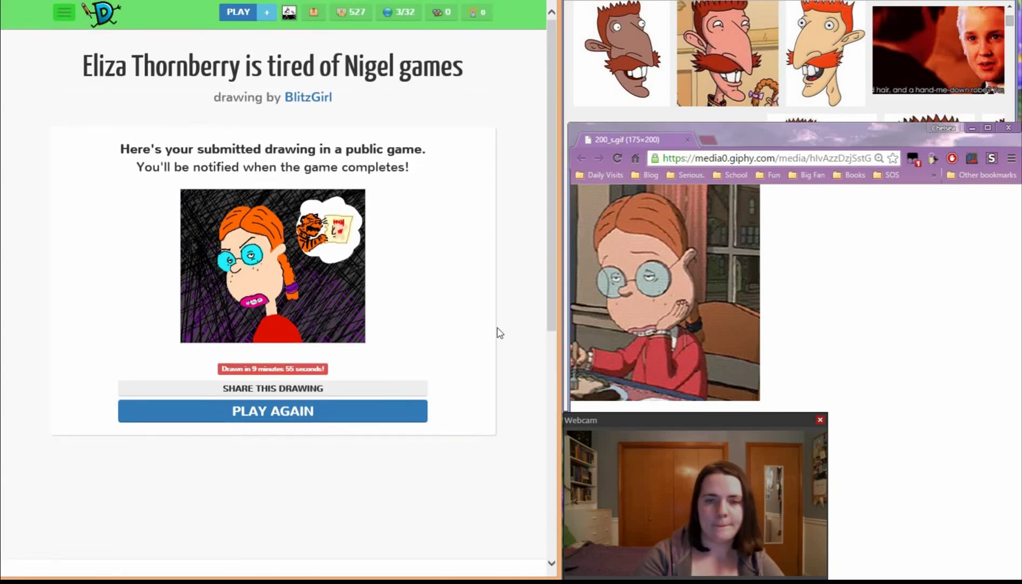